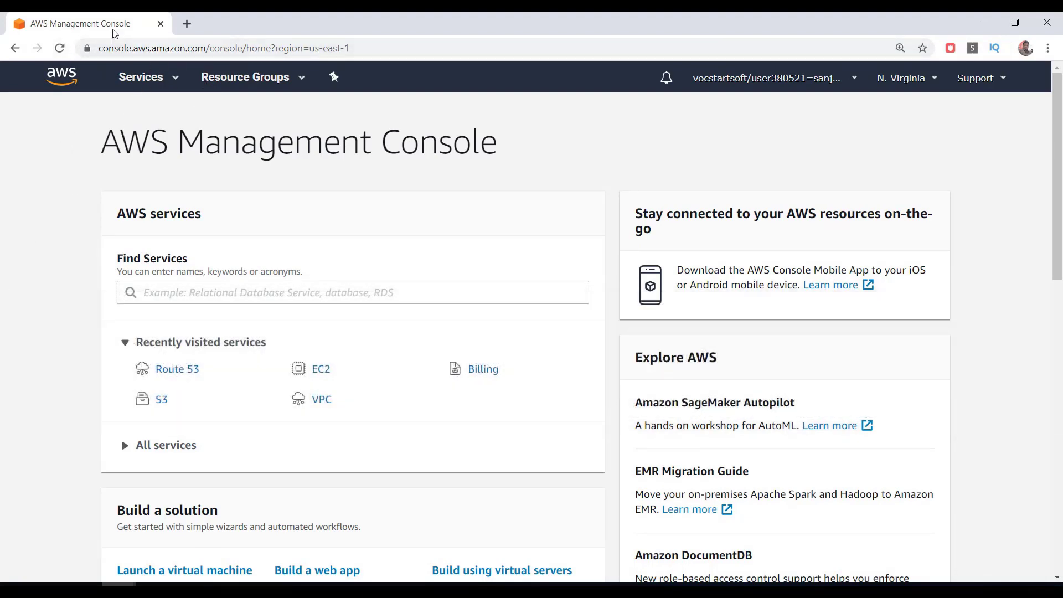
Open the S3 storage service from the AWS services list.
left_click(177, 82)
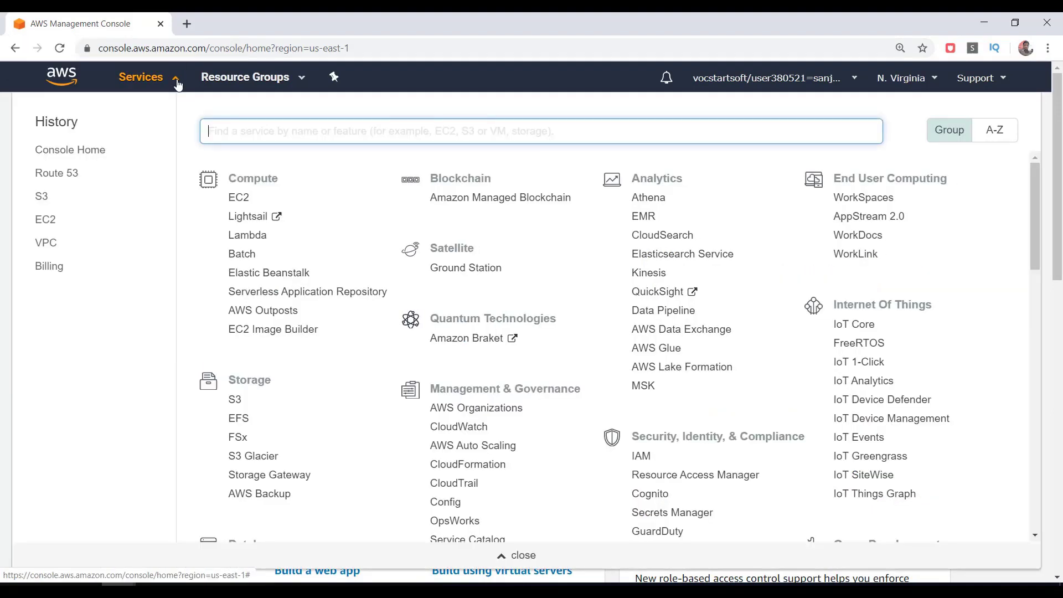
left_click(235, 401)
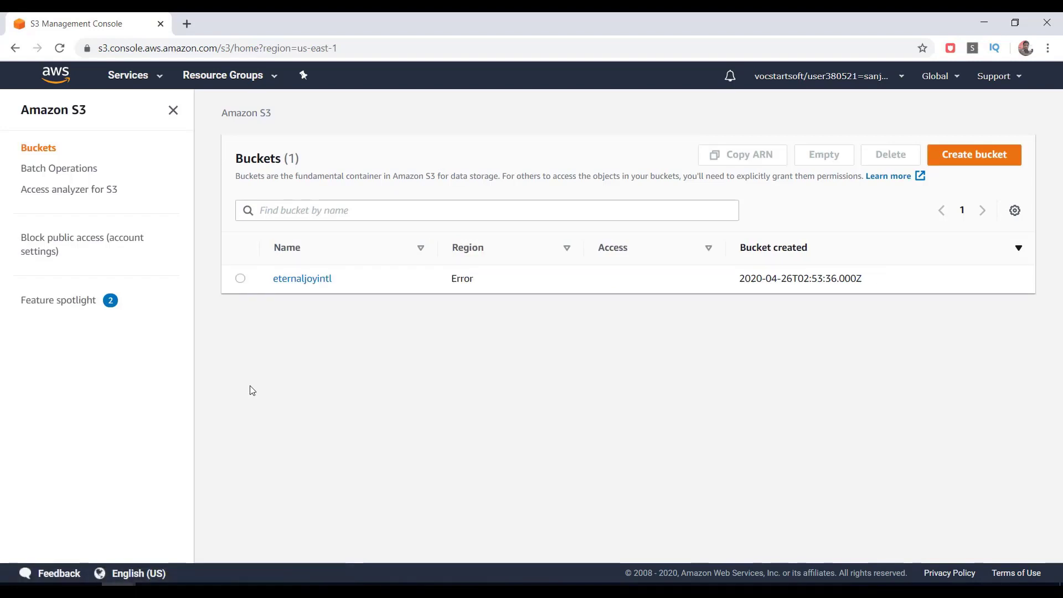
Visit eternaljoyintl.com in a new browser tab and copy the site's address.
left_click(188, 24)
type("eternaljoyintl.com")
key("Return")
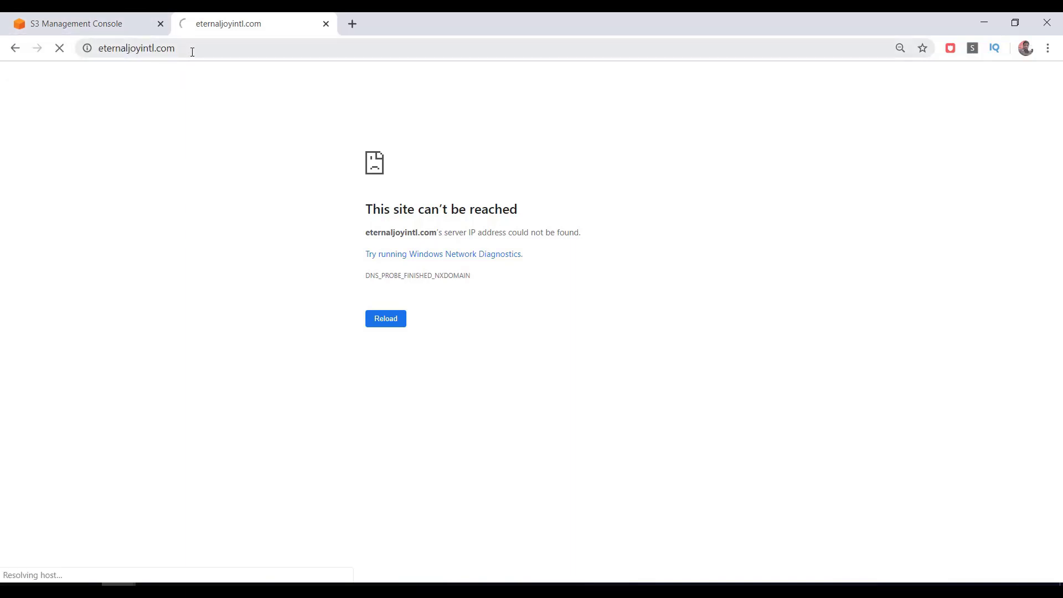
left_click_drag(192, 52, 94, 52)
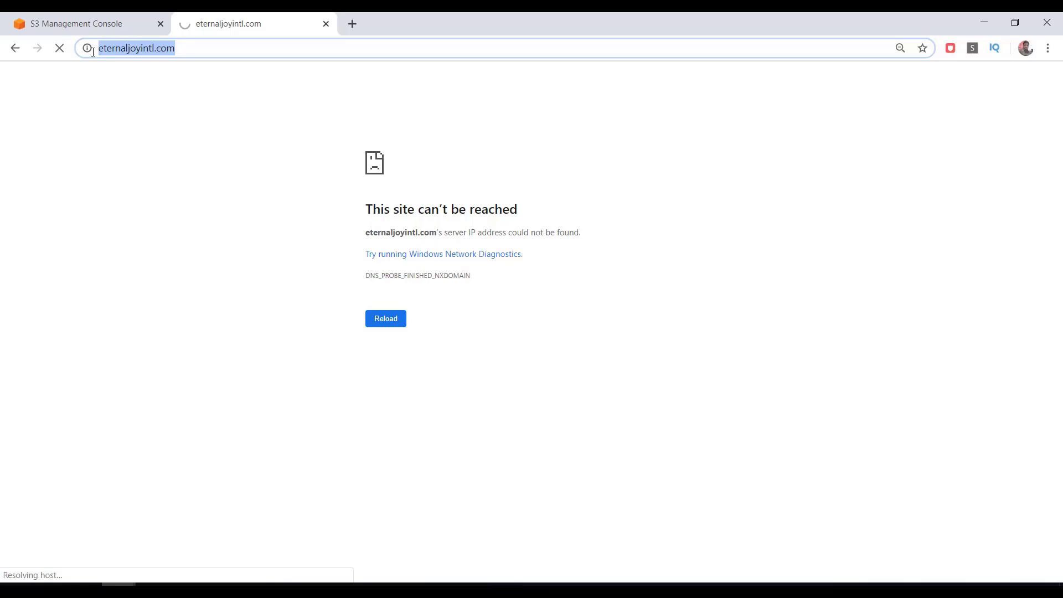
right_click(141, 45)
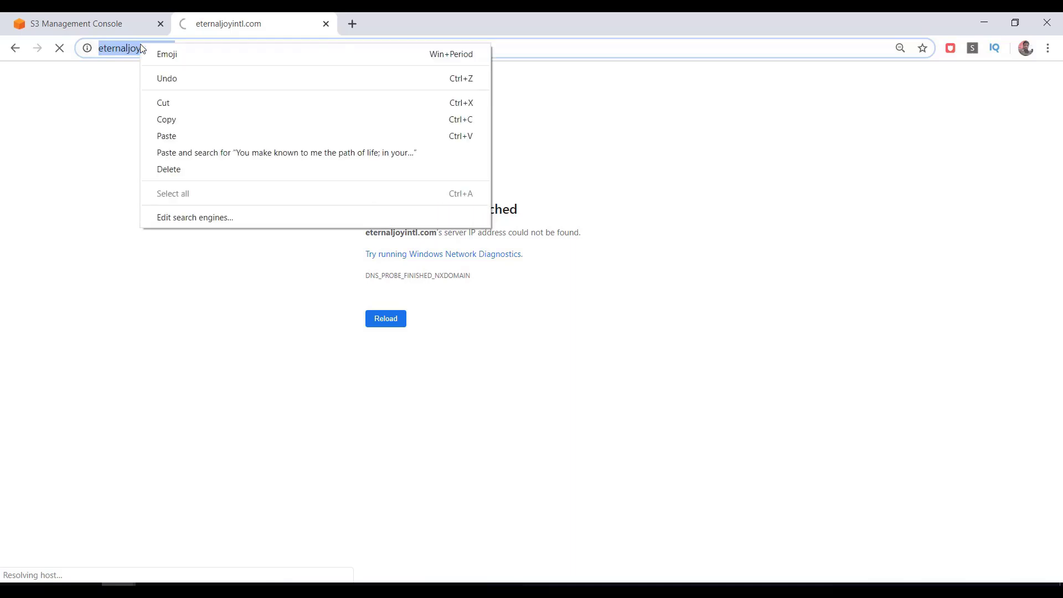
left_click(178, 123)
left_click(69, 28)
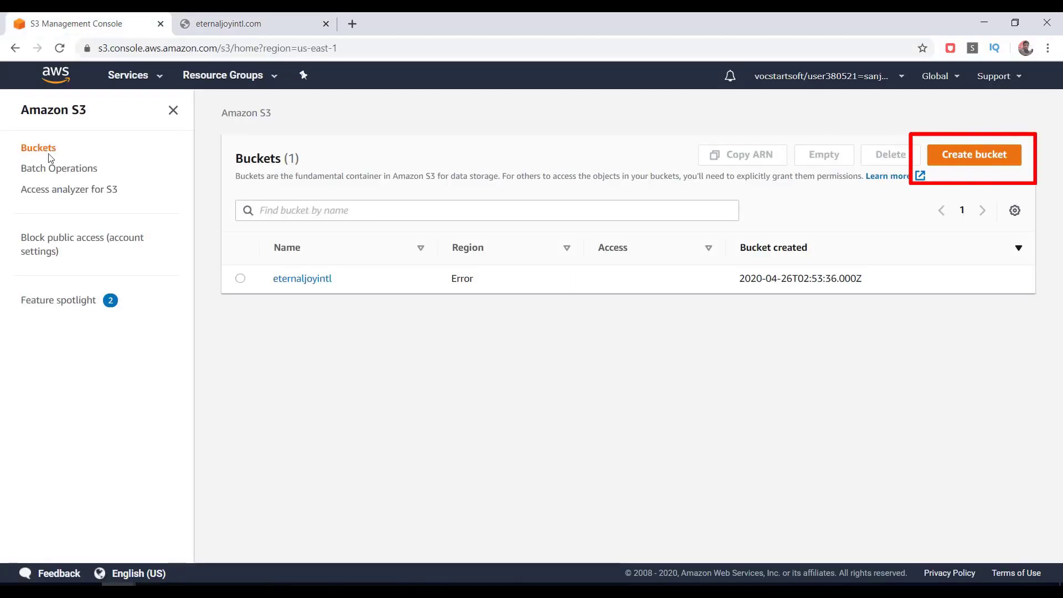
left_click(962, 160)
left_click(160, 249)
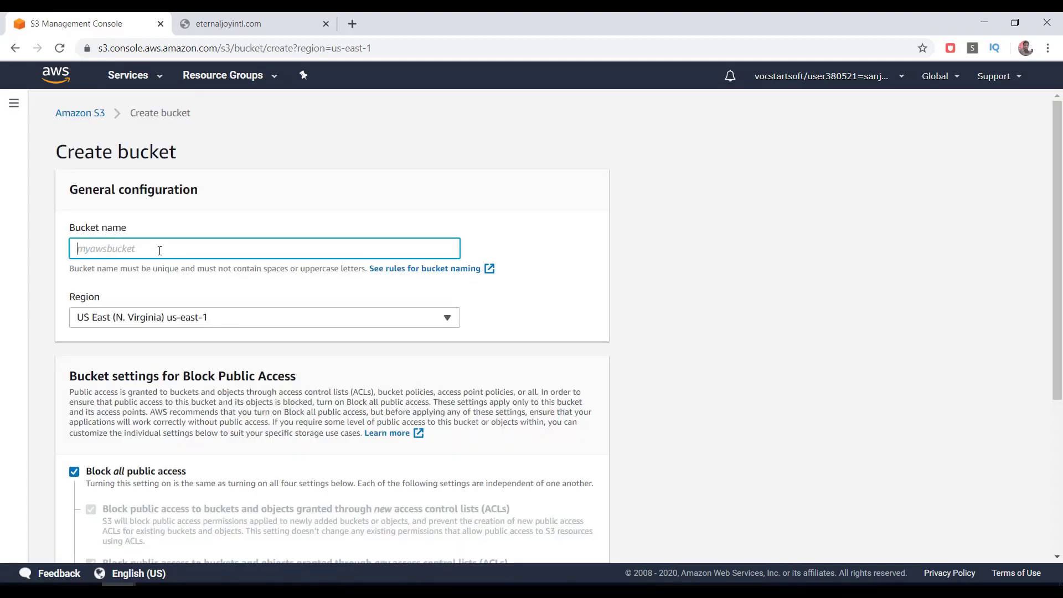
key("ctrl+v")
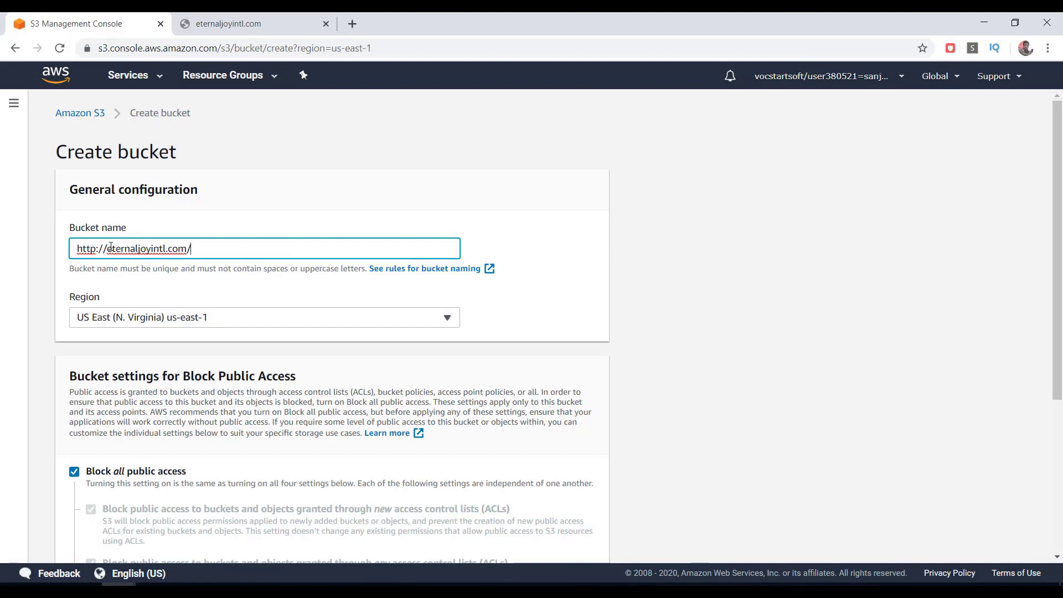
left_click_drag(112, 249, 41, 256)
left_click_drag(107, 249, 47, 262)
key("BackSpace")
key("BackSpace")
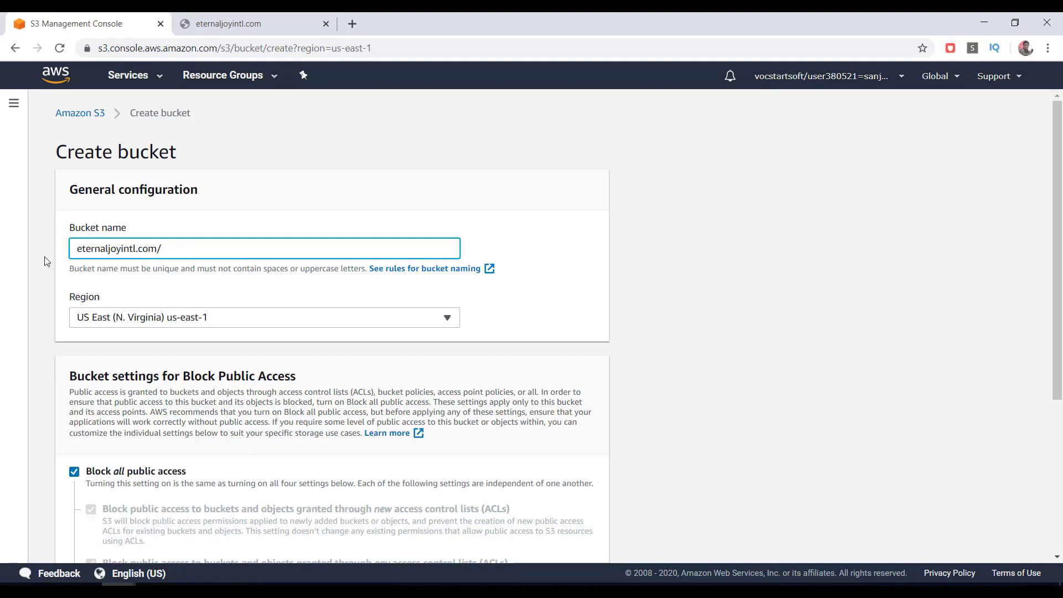
left_click(193, 249)
key("BackSpace")
Turn off Block all public access, acknowledge that the bucket may become public, and create the bucket.
scroll(363, 320, "down", 2)
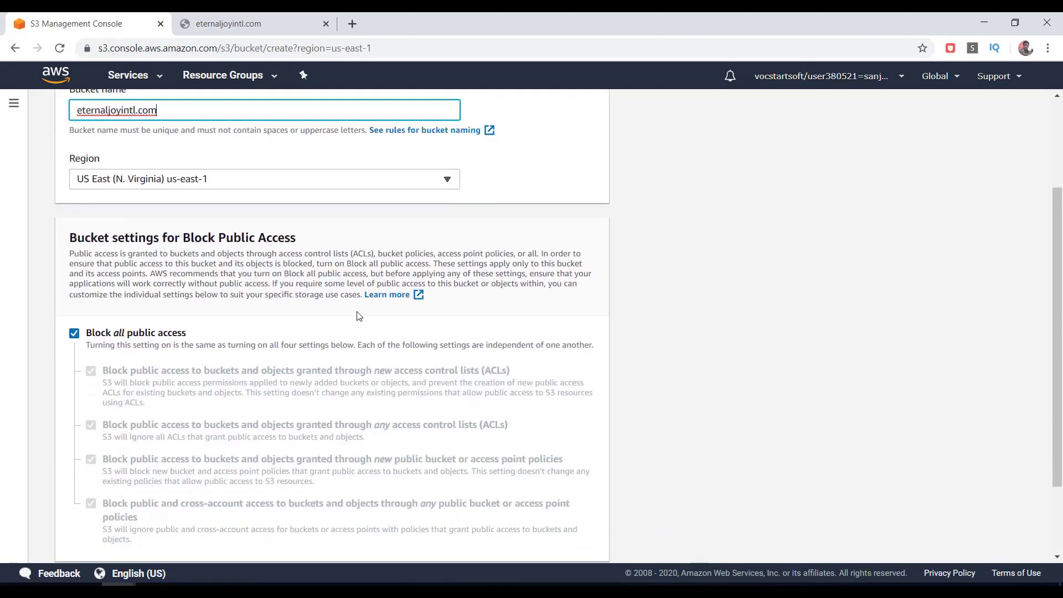
left_click(188, 336)
left_click_drag(188, 335, 88, 336)
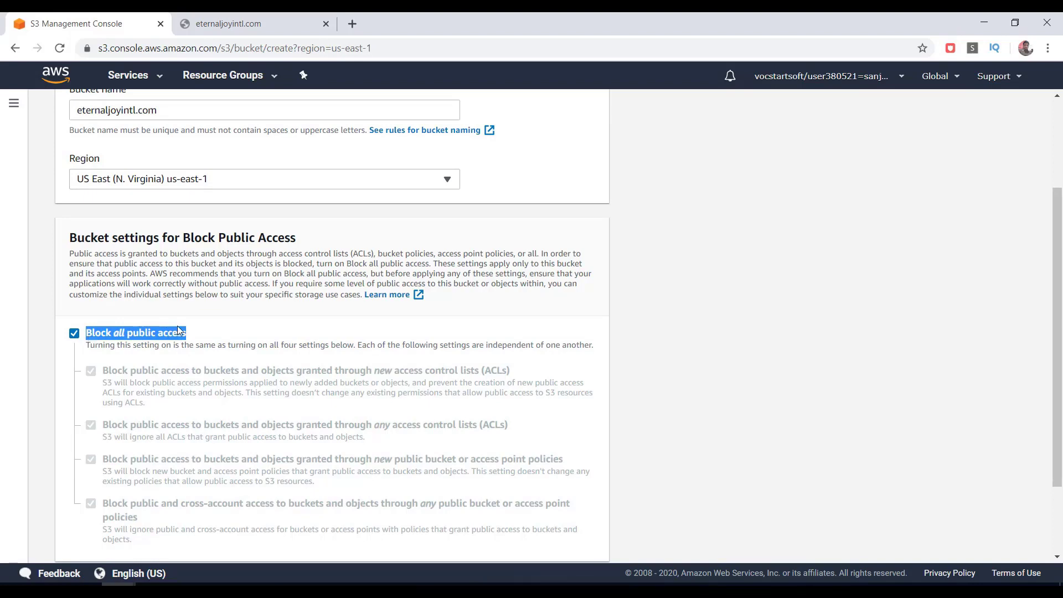
left_click(75, 334)
scroll(200, 340, "down", 4)
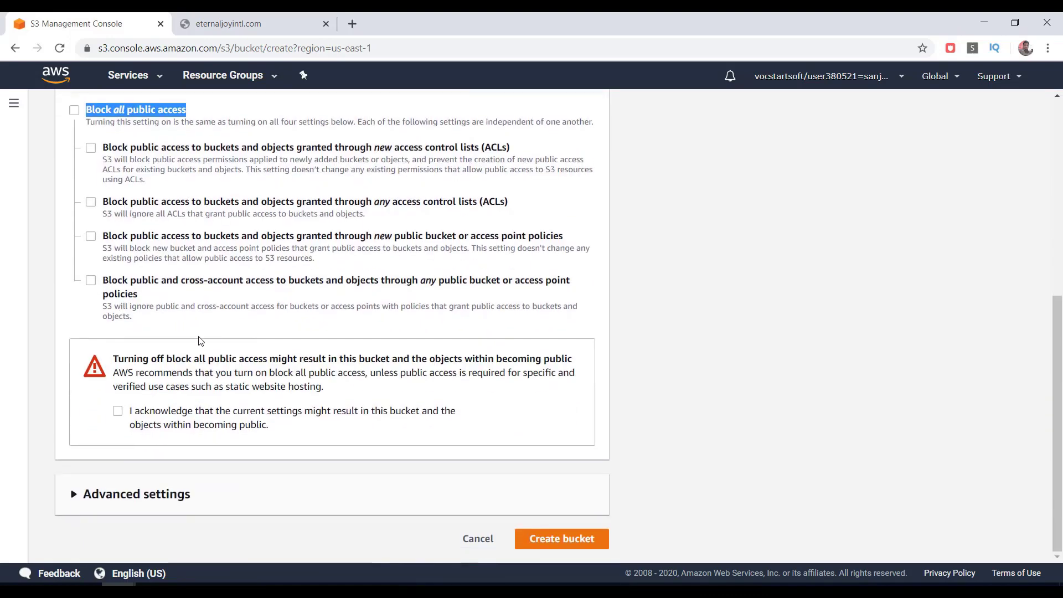
left_click(118, 411)
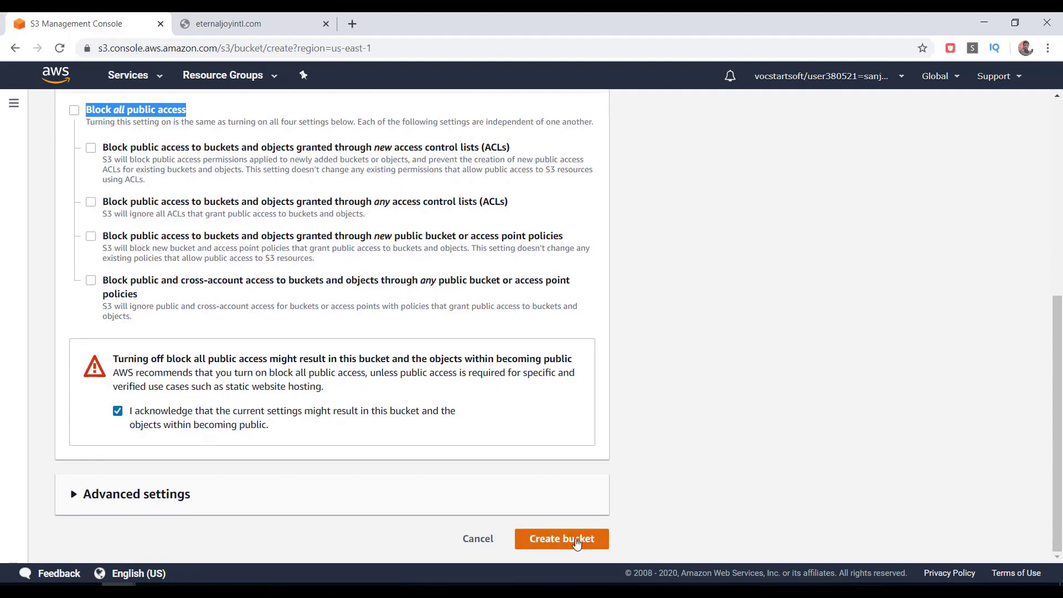
left_click(576, 540)
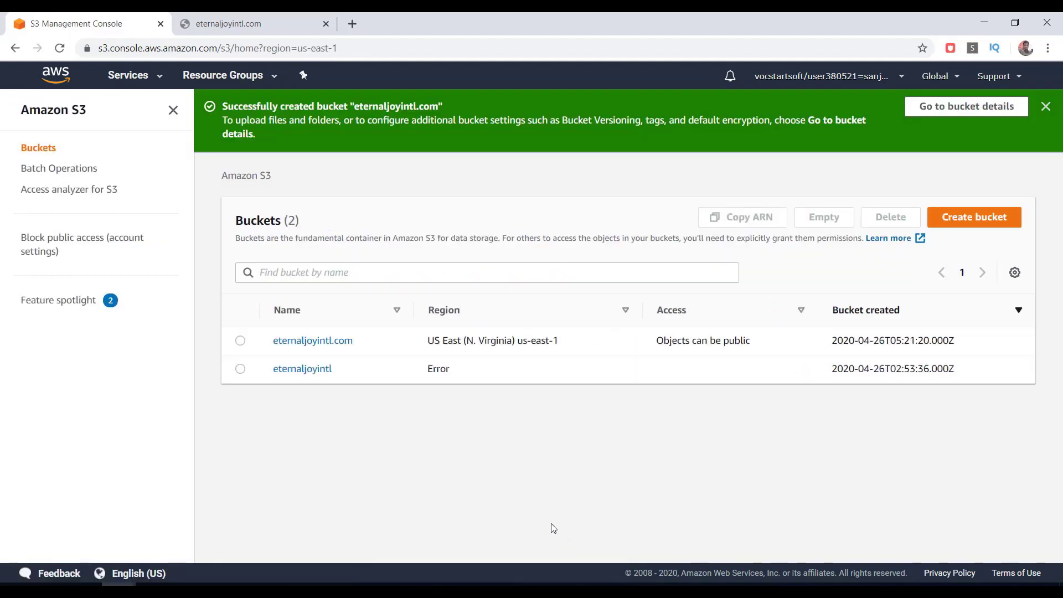
Upload index.html from the static website folder to the eternaljoyintl.com bucket, keeping the default permissions and properties.
left_click(332, 347)
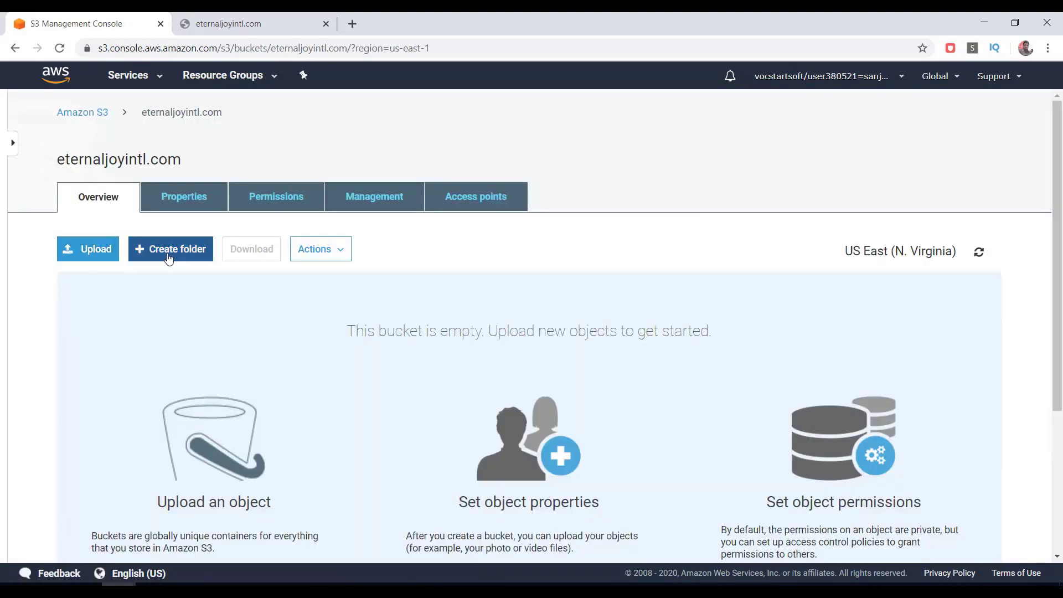
left_click(97, 255)
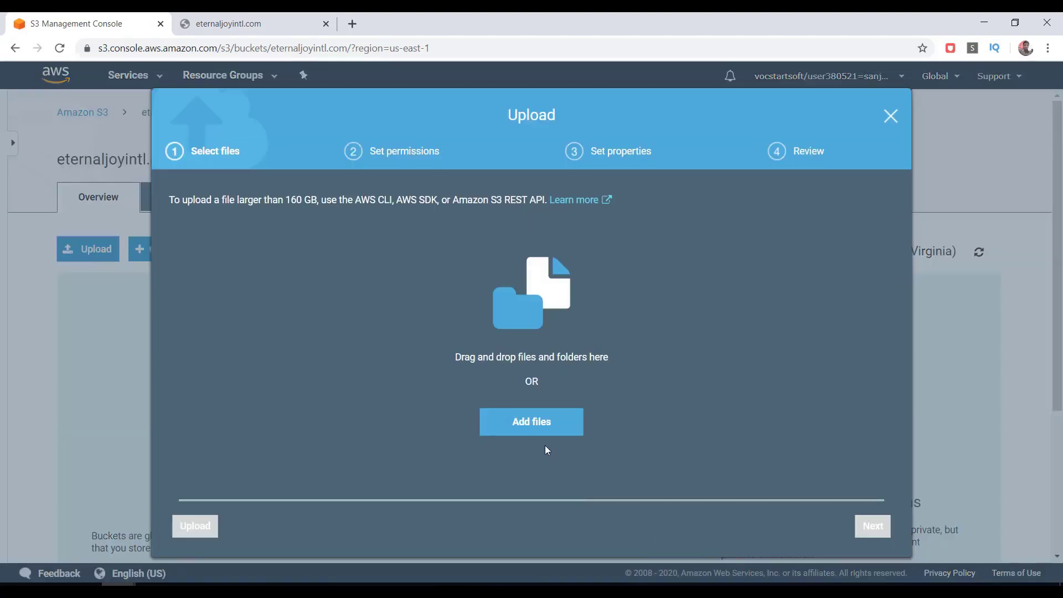
left_click(536, 424)
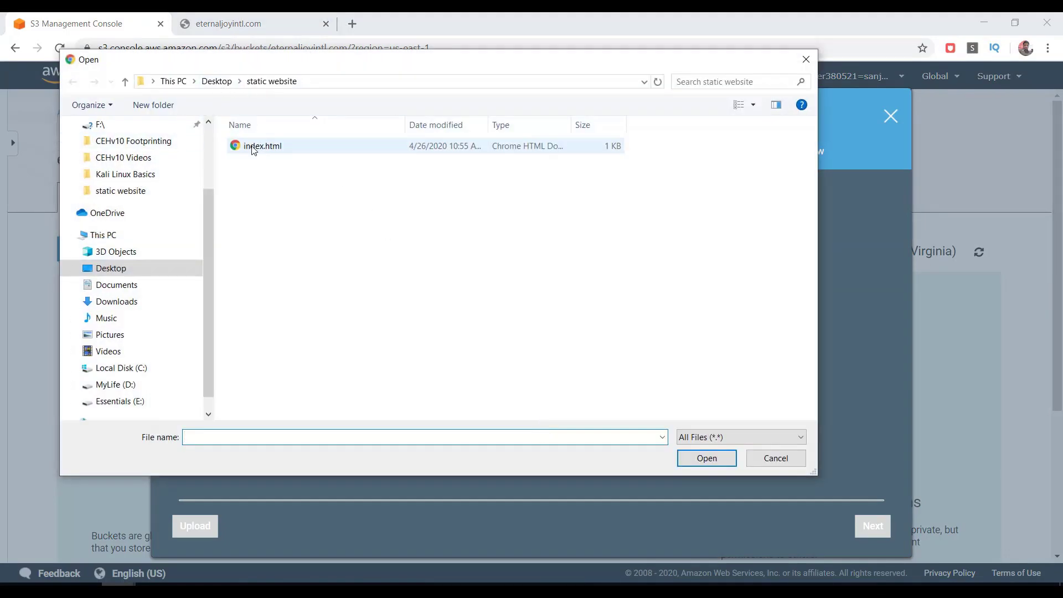
left_click(289, 153)
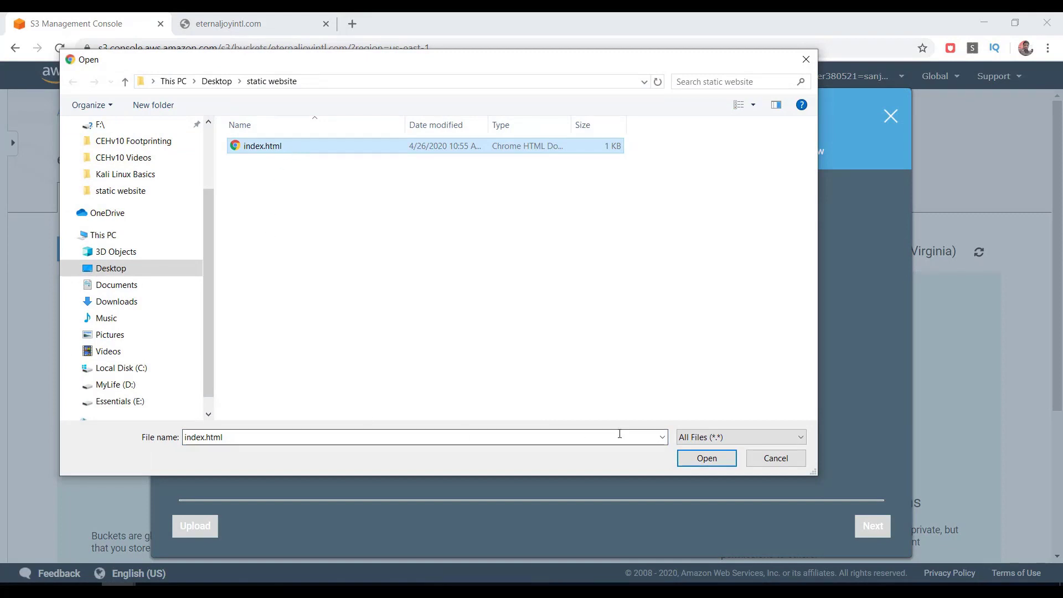
left_click(714, 463)
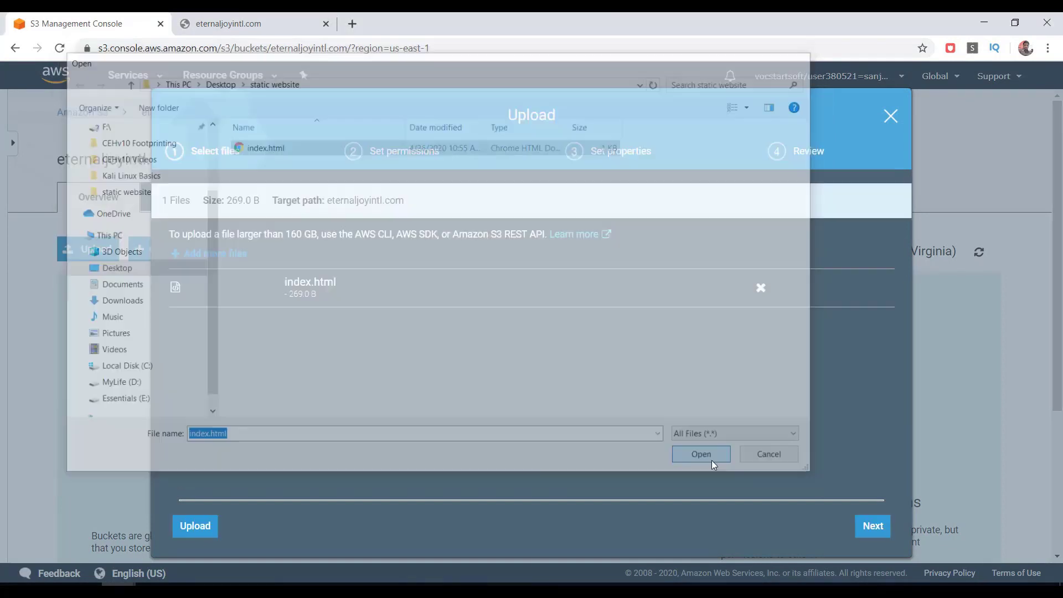
left_click(877, 526)
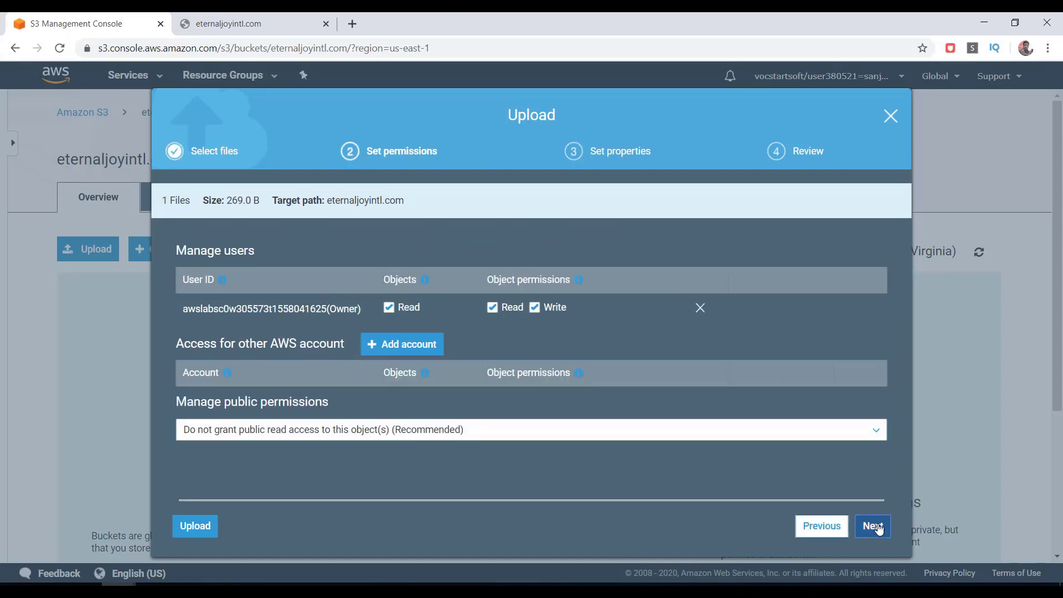
left_click(877, 528)
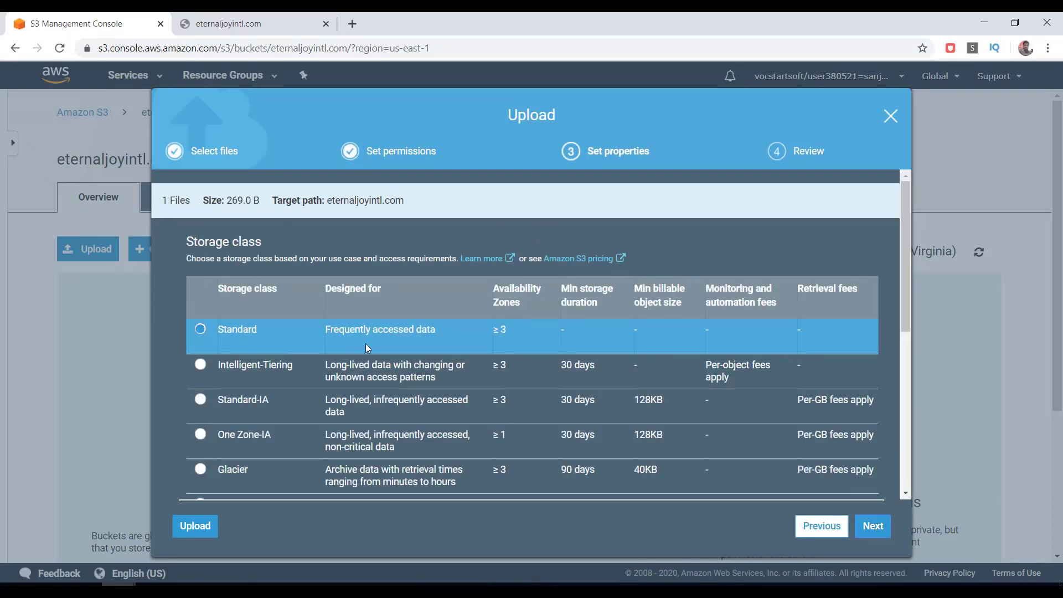
left_click(874, 527)
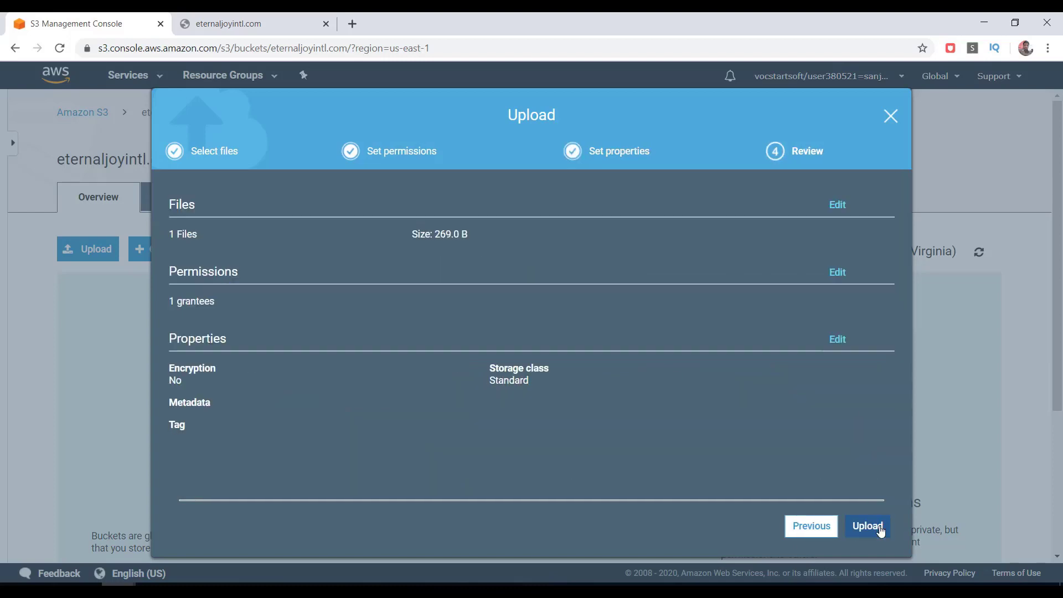
left_click(876, 532)
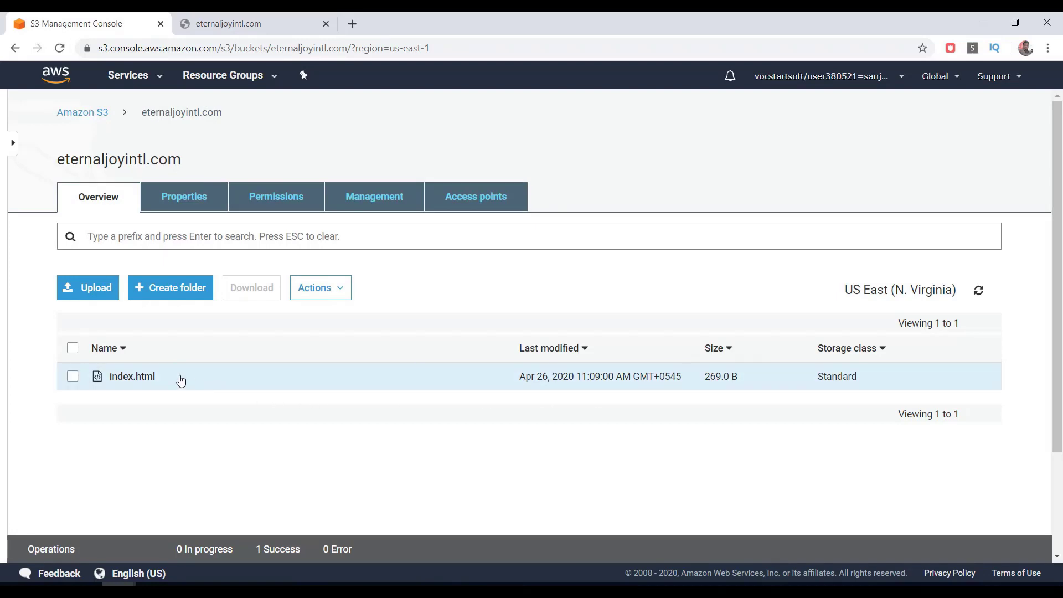
Enable static website hosting for the bucket with index.html as the index document, checking the file's name in the static website folder.
left_click(187, 203)
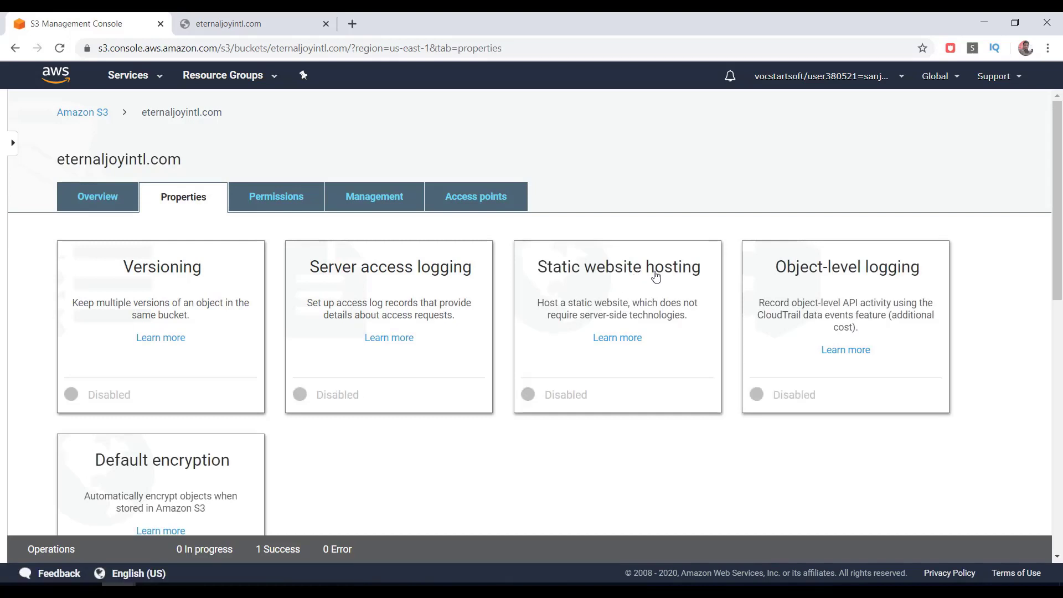
left_click(670, 352)
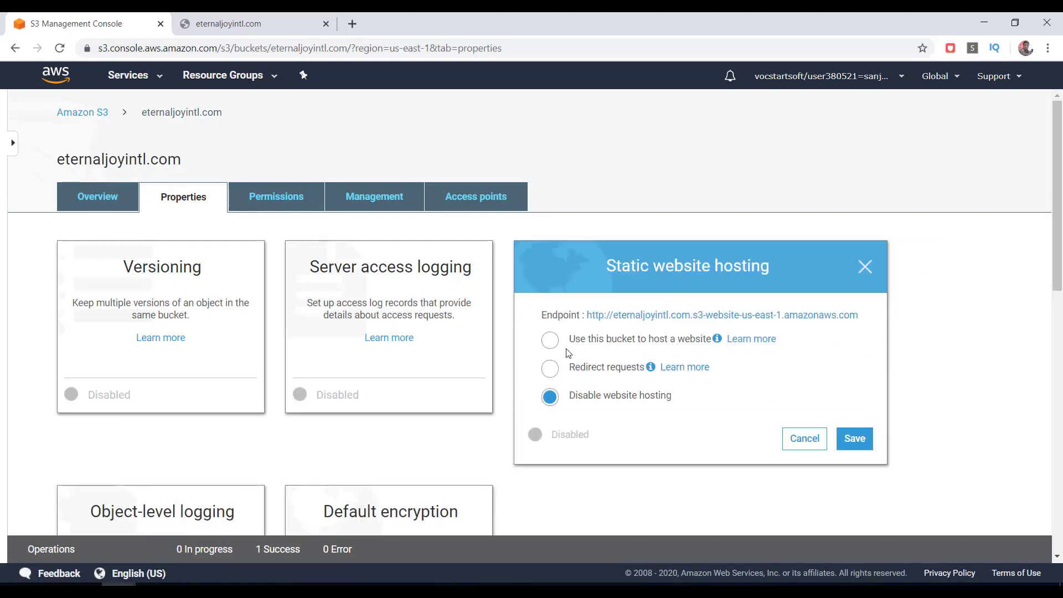
left_click(551, 343)
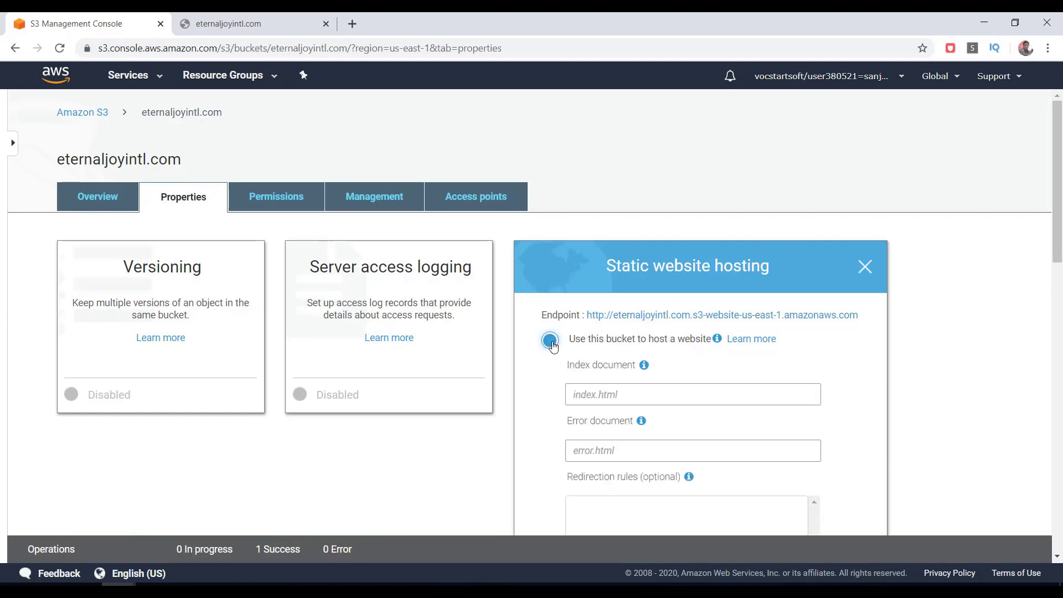
scroll(666, 400, "down", 2)
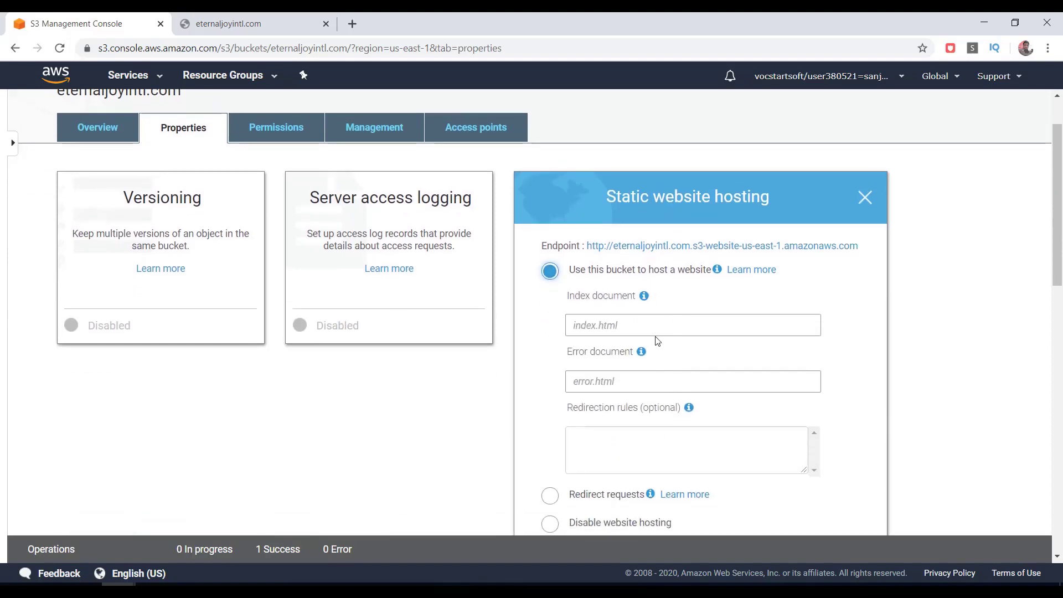
left_click(651, 330)
type("index")
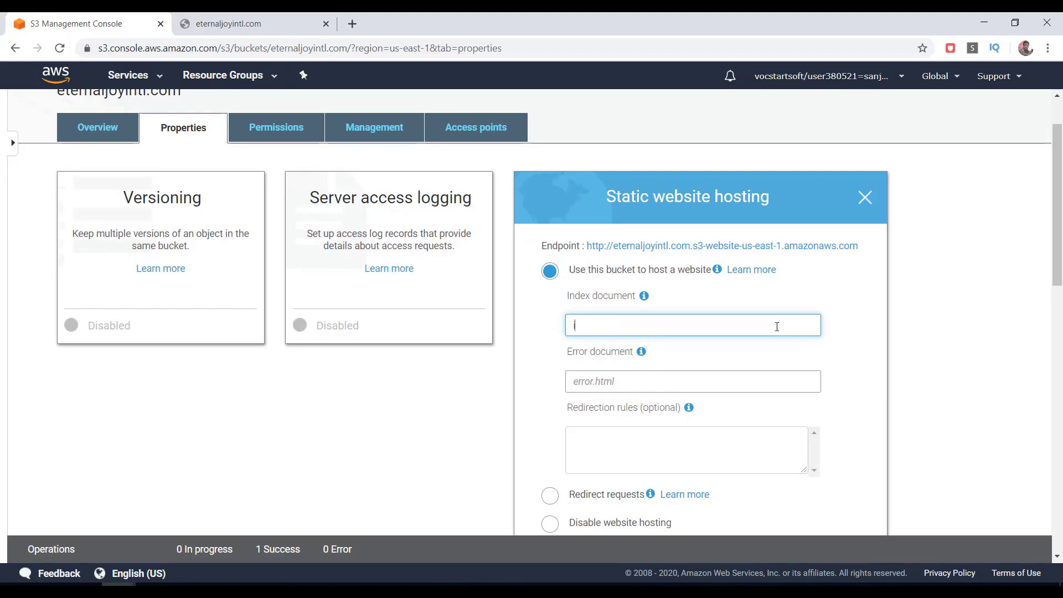
type(".html")
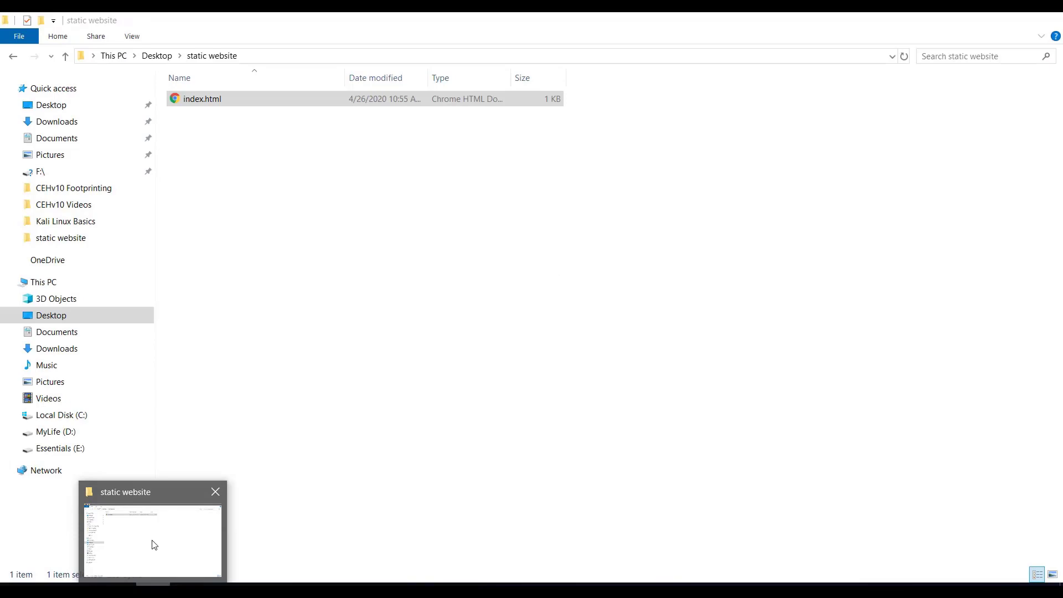
left_click(155, 546)
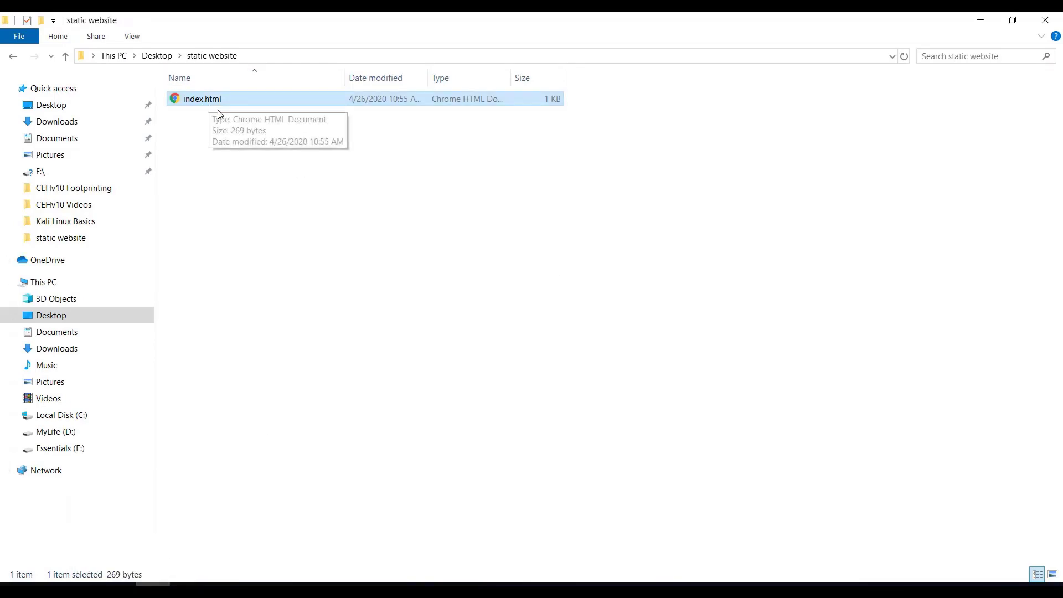
key("alt+Tab")
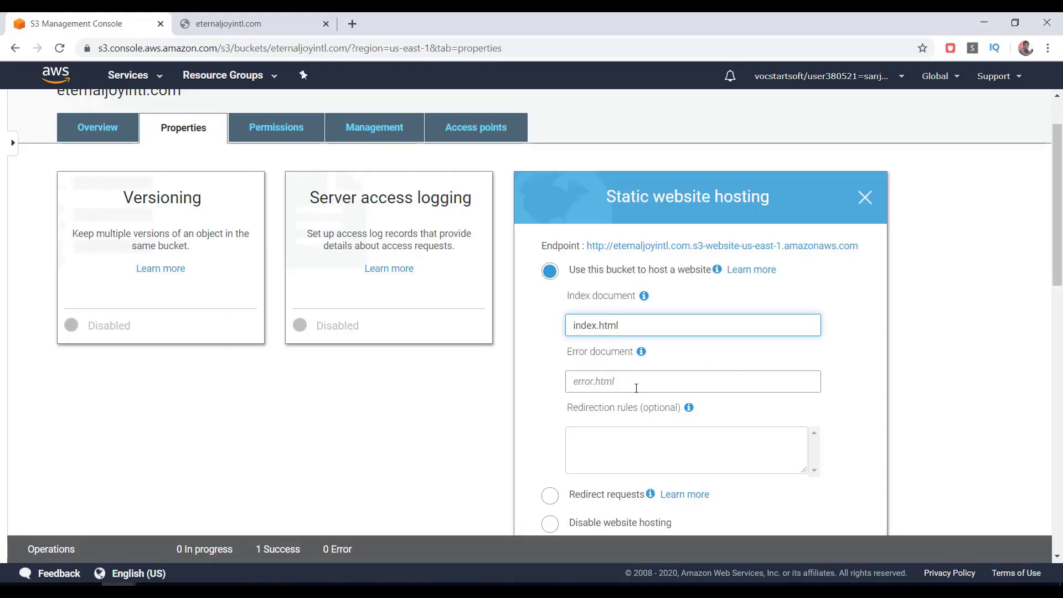
scroll(665, 354, "down", 1)
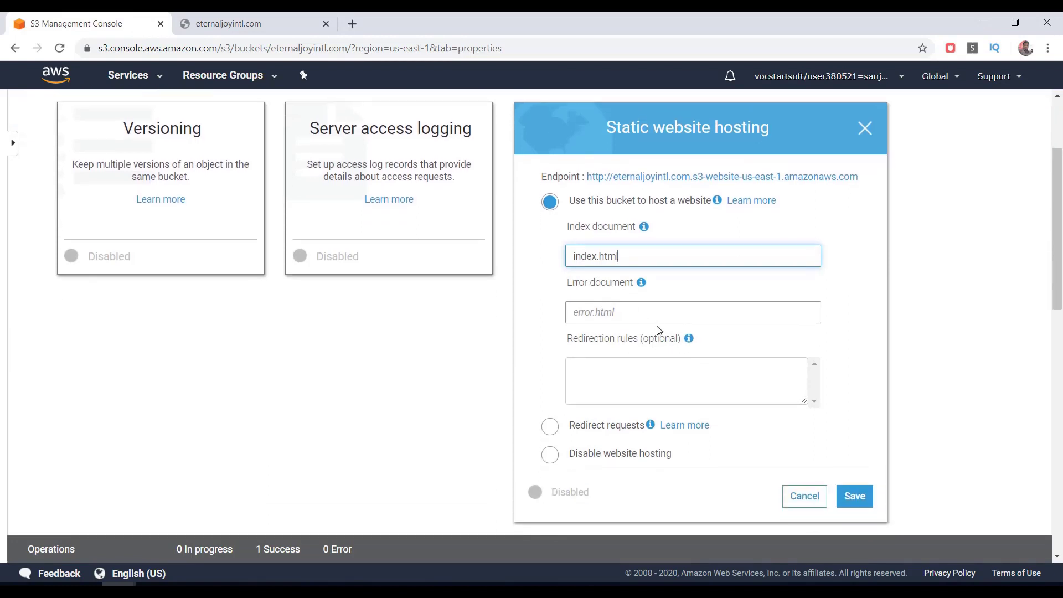
left_click(856, 502)
Open the bucket policy editor in the eternaljoyintl.com bucket's permissions and copy the bucket's ARN.
scroll(635, 214, "up", 2)
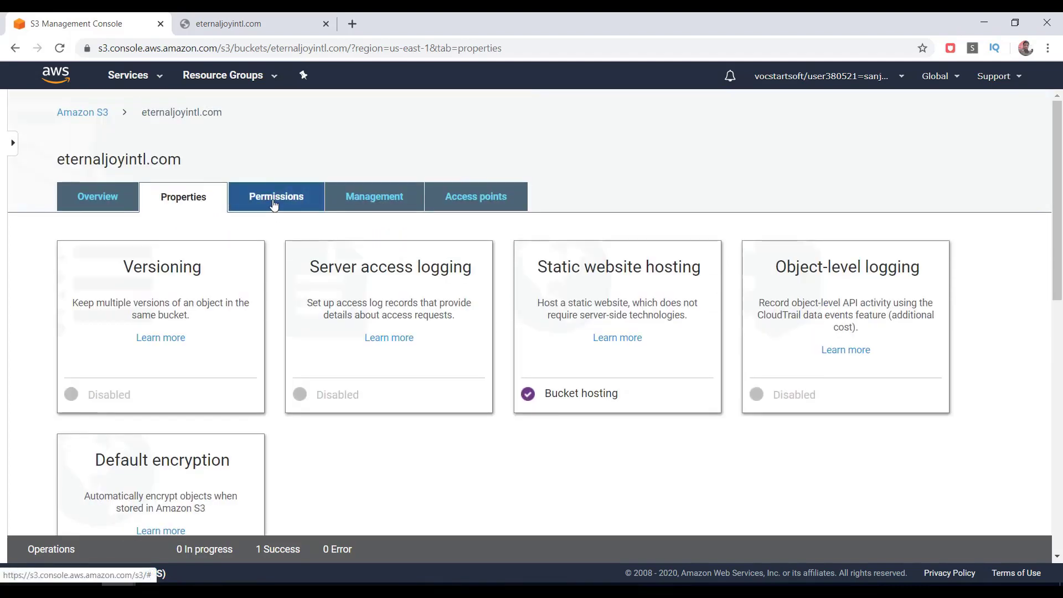
left_click(273, 205)
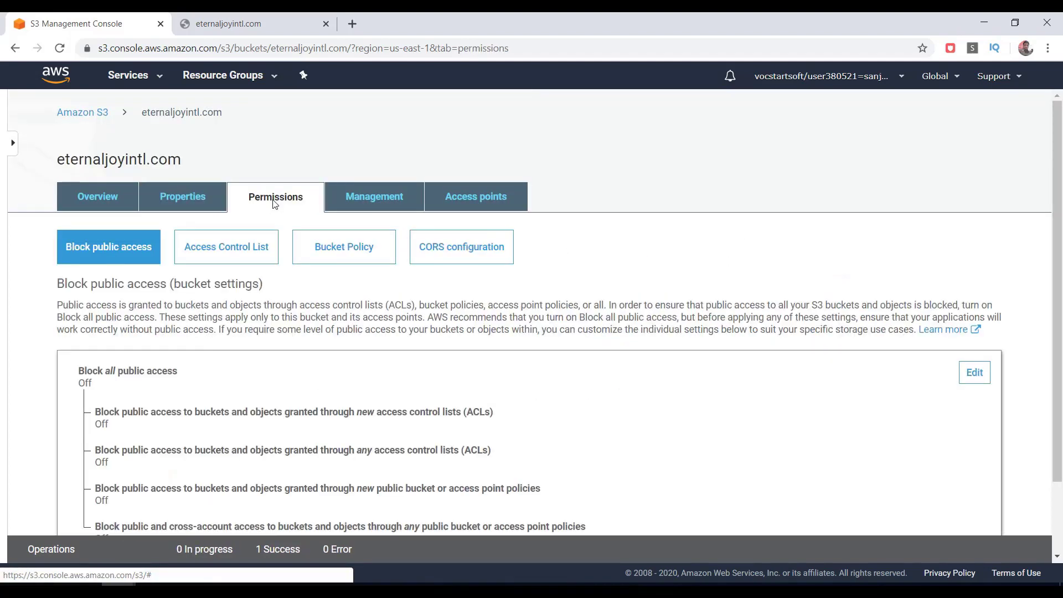
left_click(358, 255)
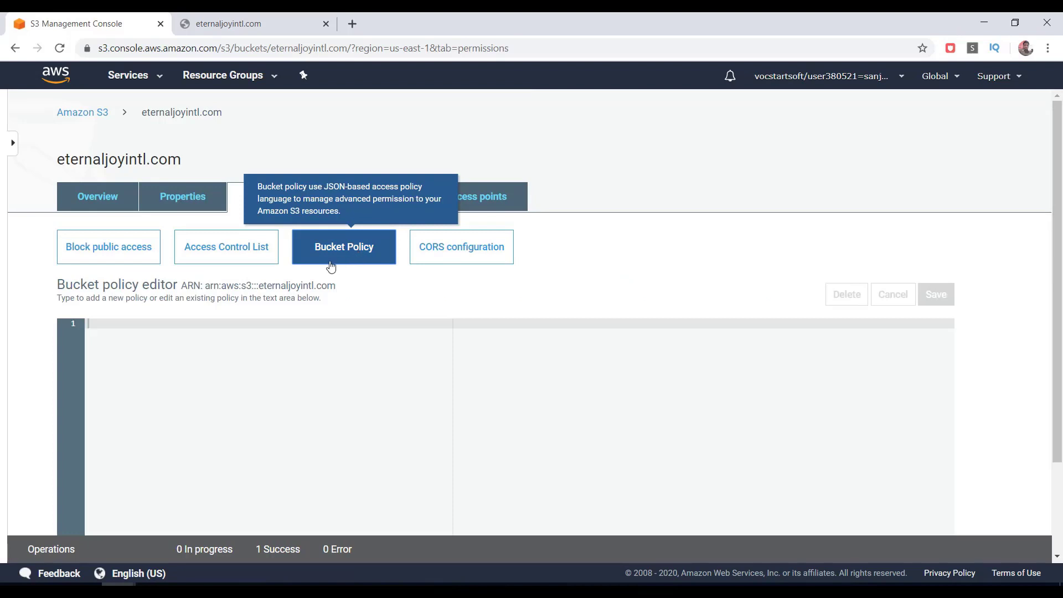
scroll(332, 264, "down", 2)
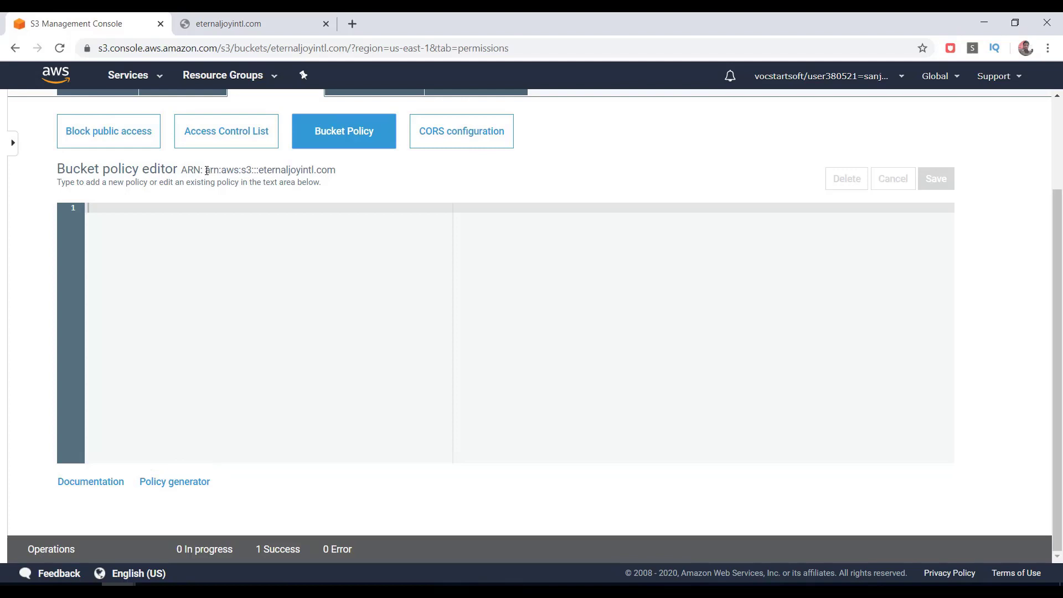
left_click_drag(206, 171, 340, 176)
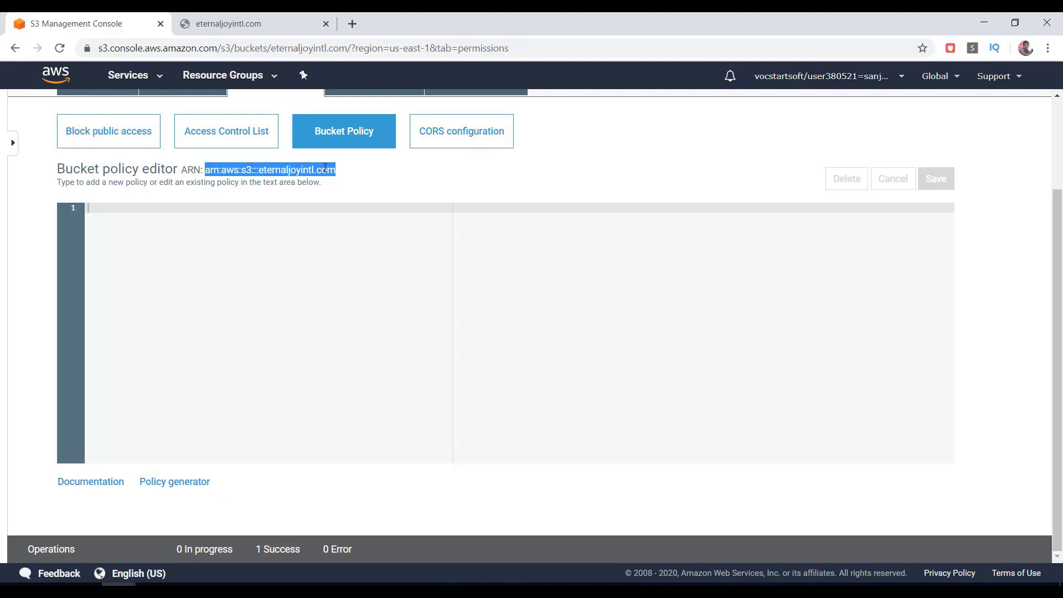
right_click(325, 167)
left_click(360, 178)
Open the AWS Policy Generator, choose S3 Bucket Policy as the policy type, and set the principal to *.
left_click(198, 483)
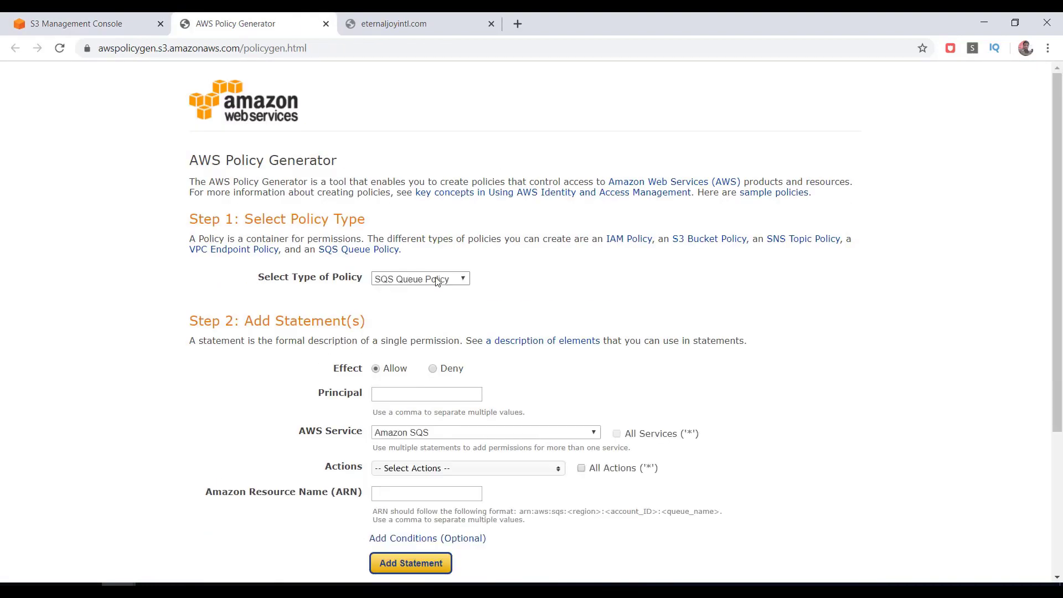
left_click(464, 280)
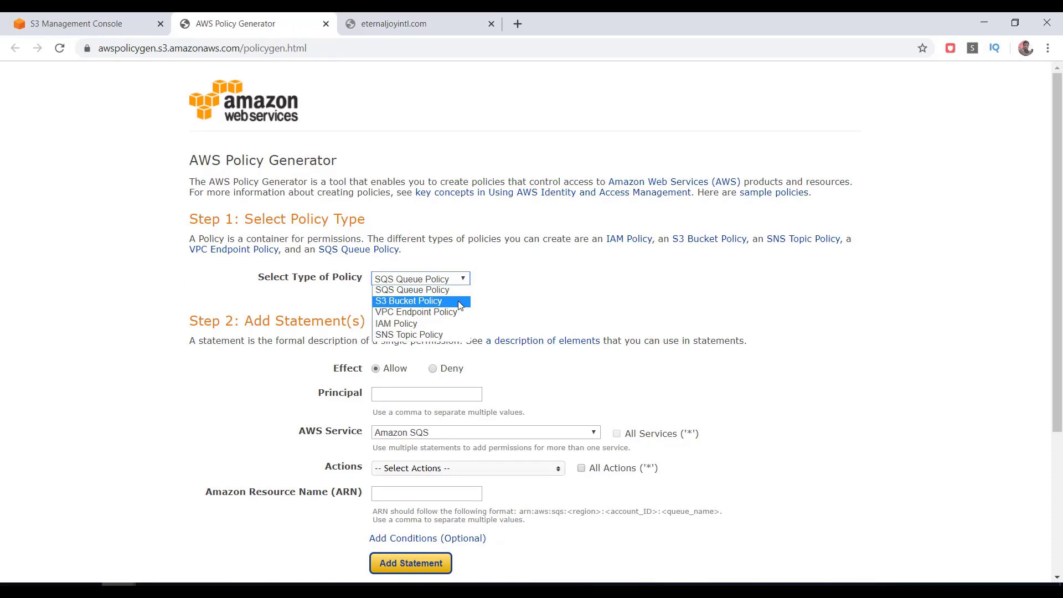
left_click(460, 302)
scroll(464, 305, "down", 1)
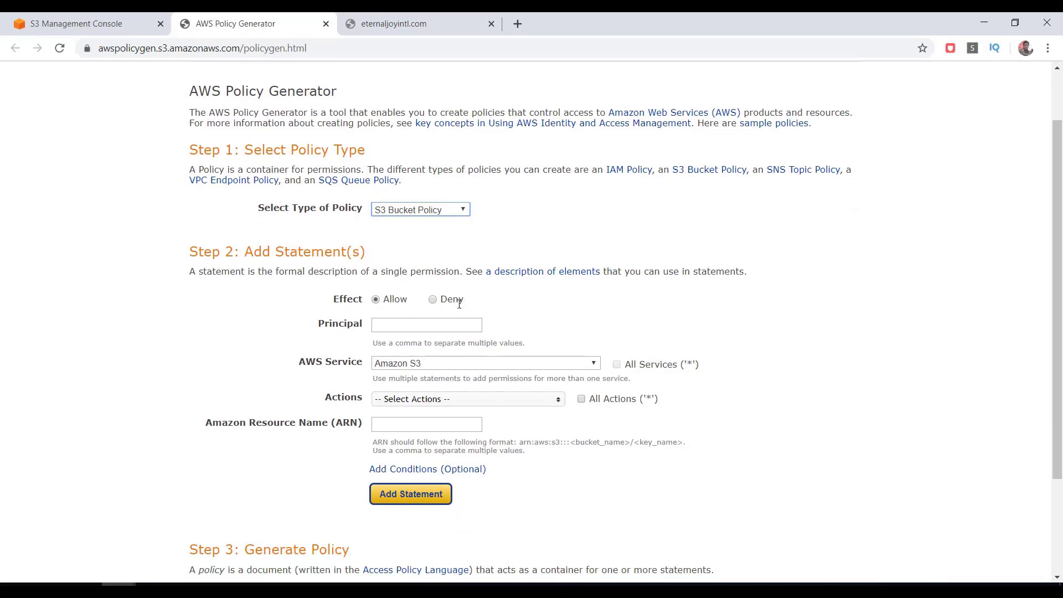
scroll(459, 304, "down", 1)
left_click(405, 258)
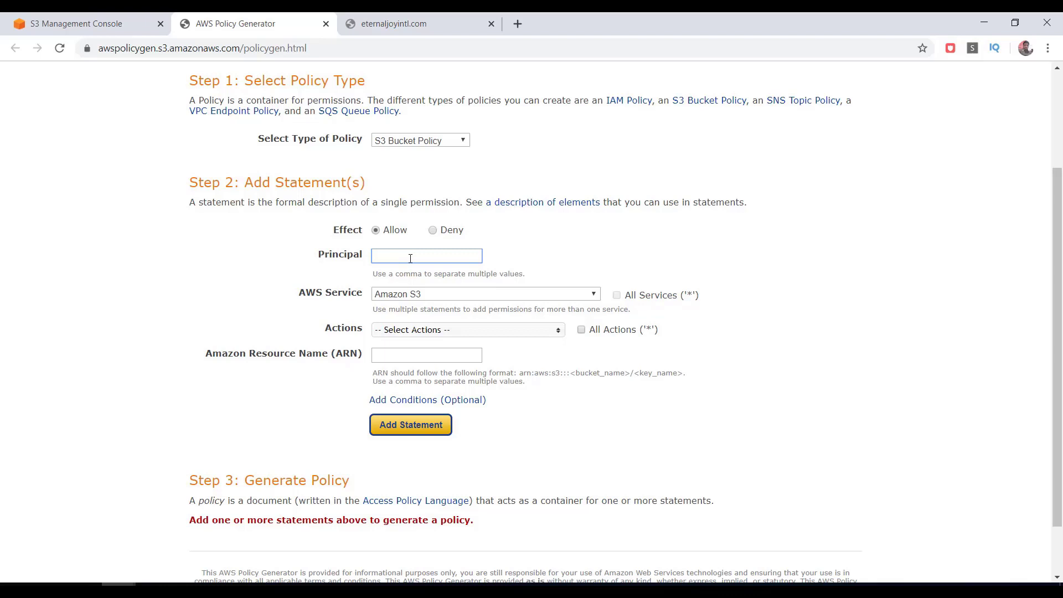
type("*")
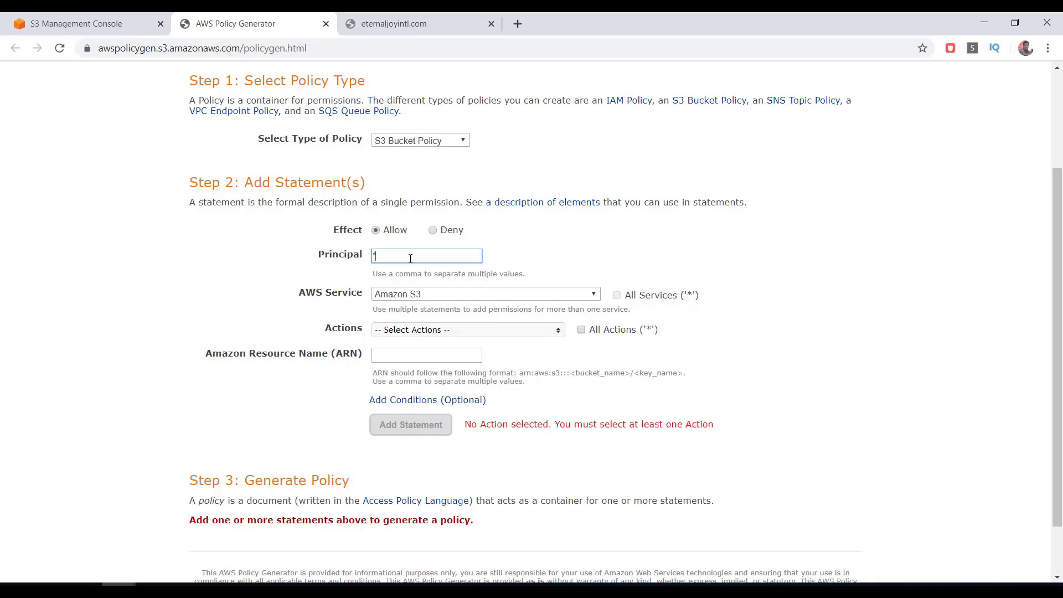
Select GetObject as the only action for the Amazon S3 policy statement.
left_click(556, 332)
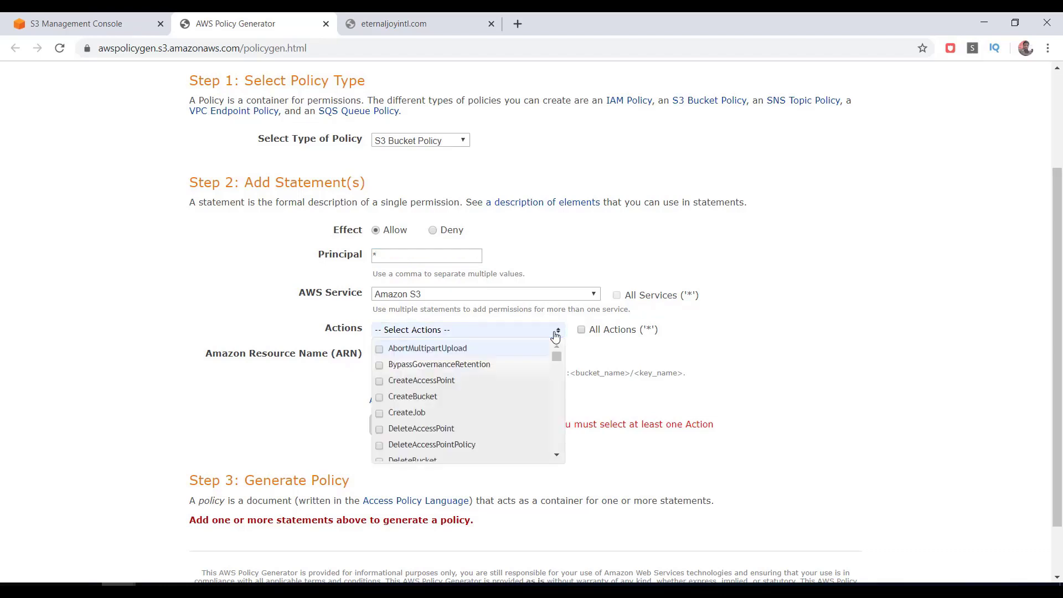
scroll(498, 400, "down", 8)
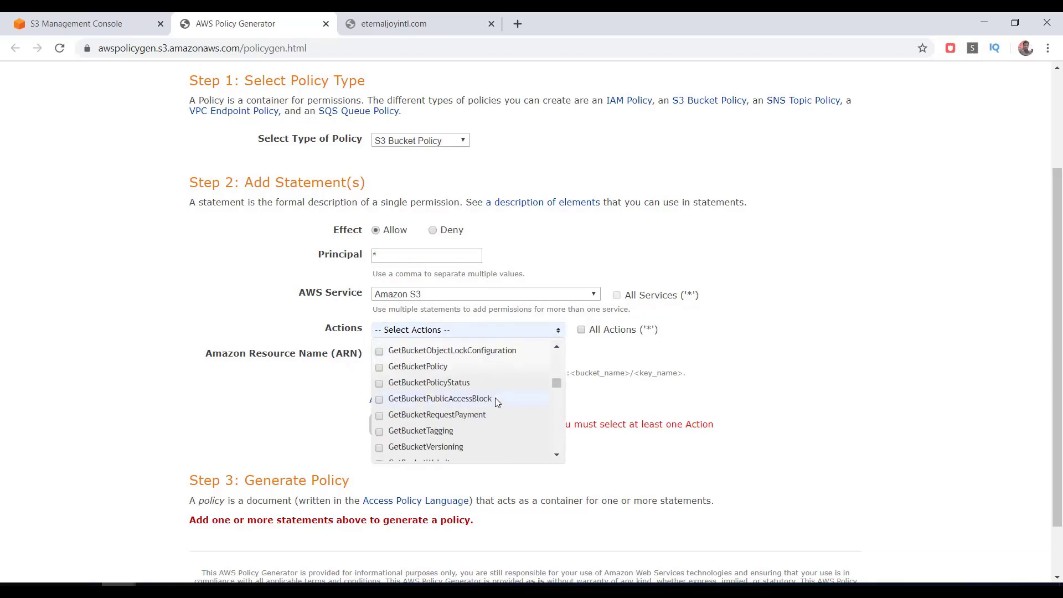
scroll(496, 399, "down", 5)
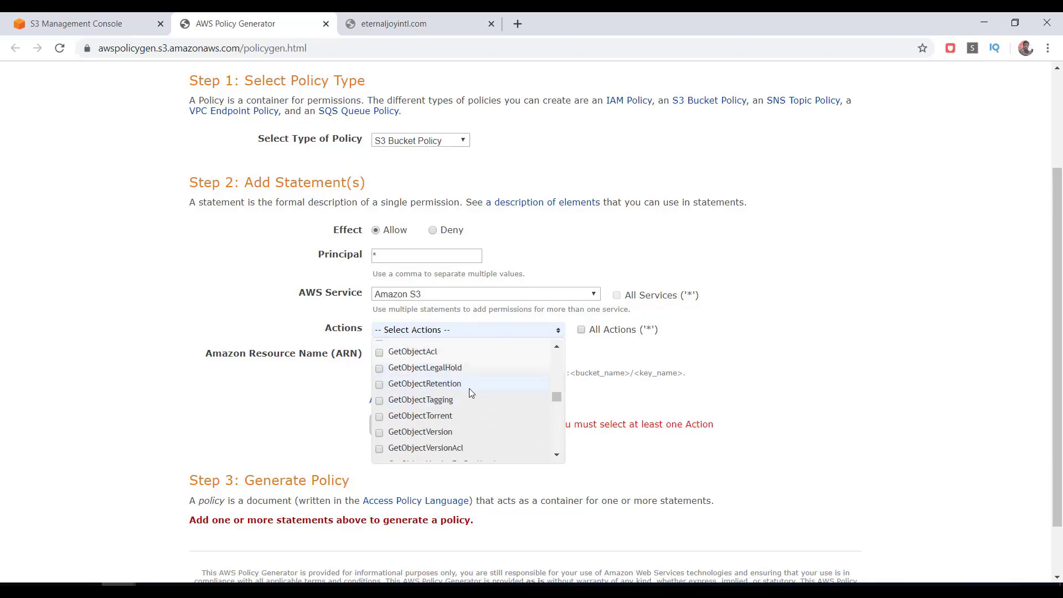
scroll(476, 397, "up", 2)
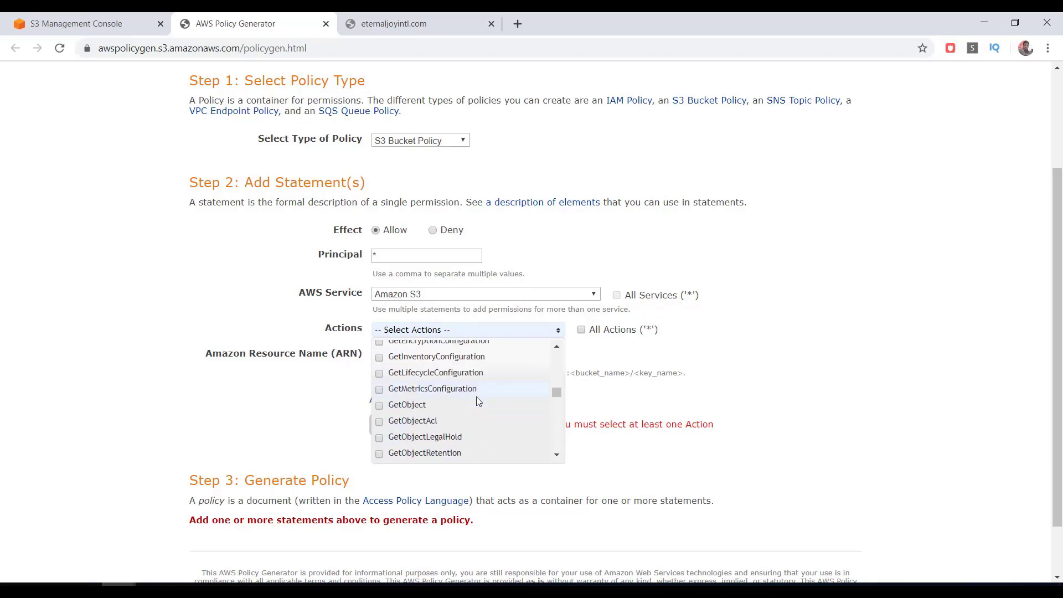
left_click(380, 406)
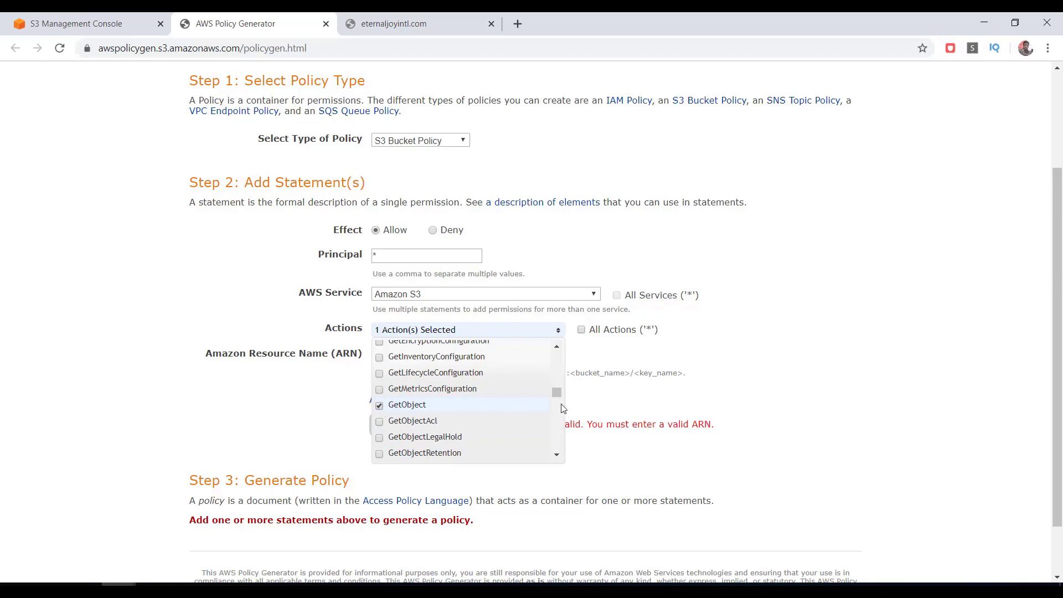
left_click(769, 384)
Set the resource name to arn:aws:s3:::eternaljoyintl.com/*, using the ARN copied from the bucket policy editor, and add the statement.
left_click(401, 357)
right_click(401, 356)
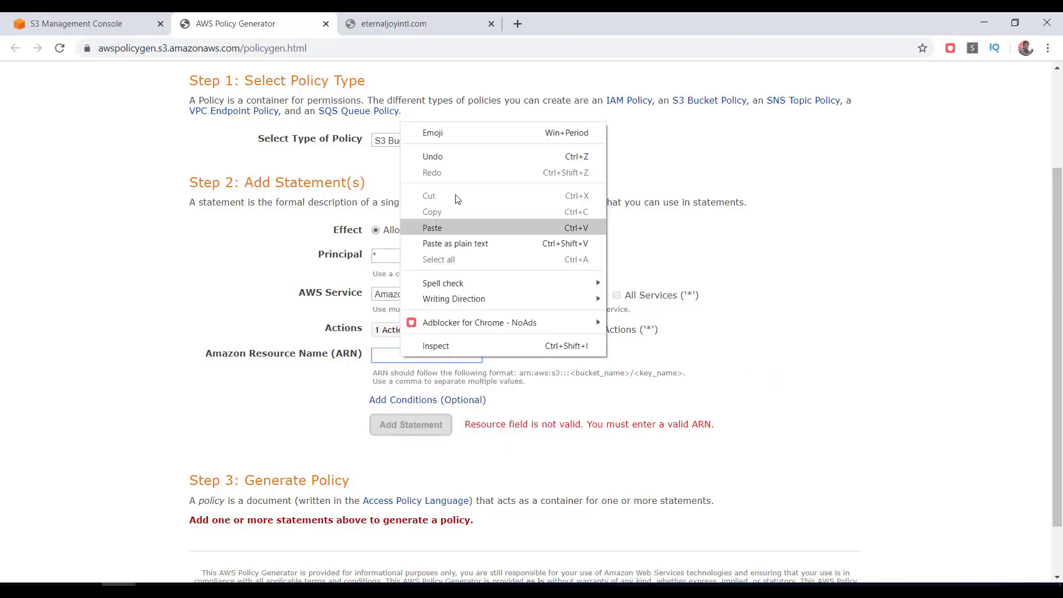
left_click(450, 229)
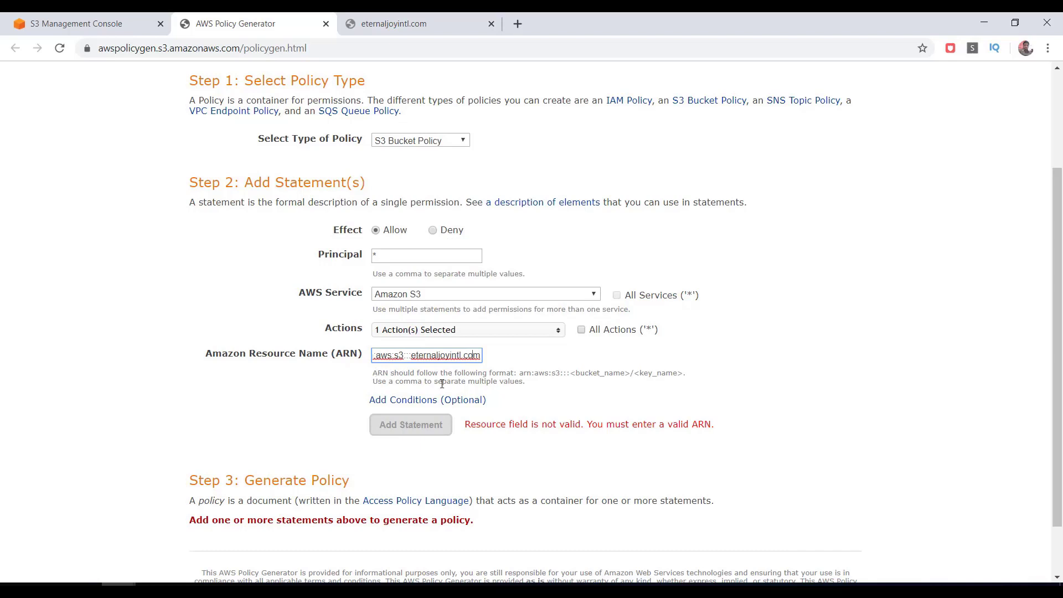
left_click(92, 23)
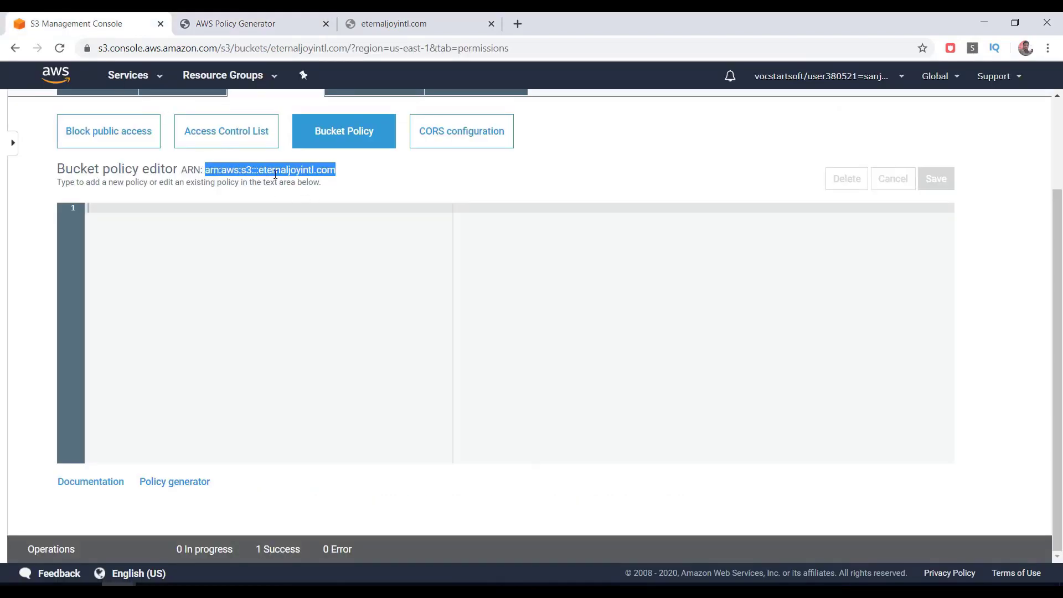
right_click(309, 168)
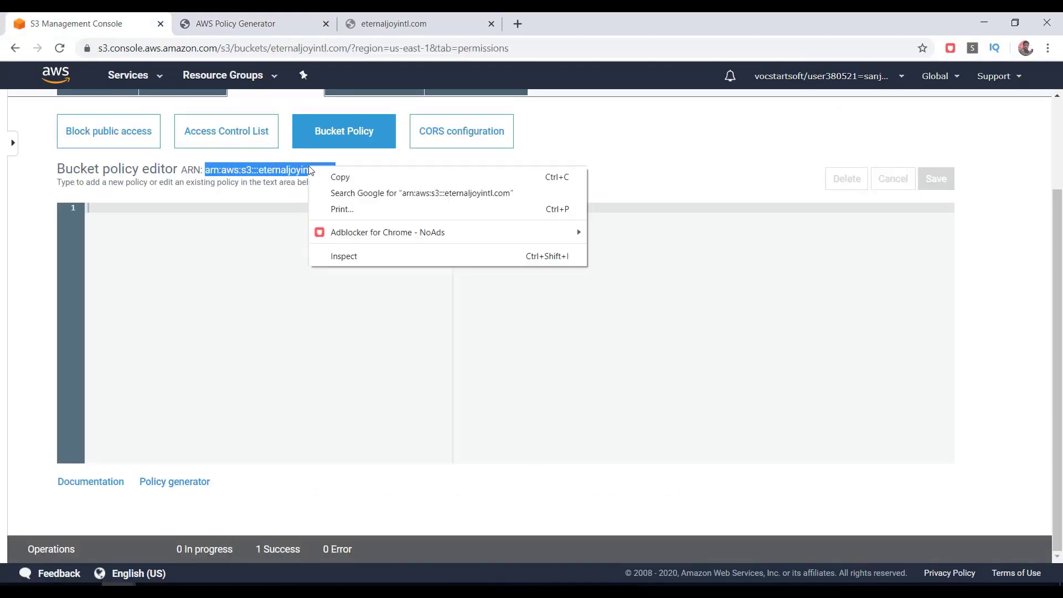
left_click(334, 176)
left_click(237, 27)
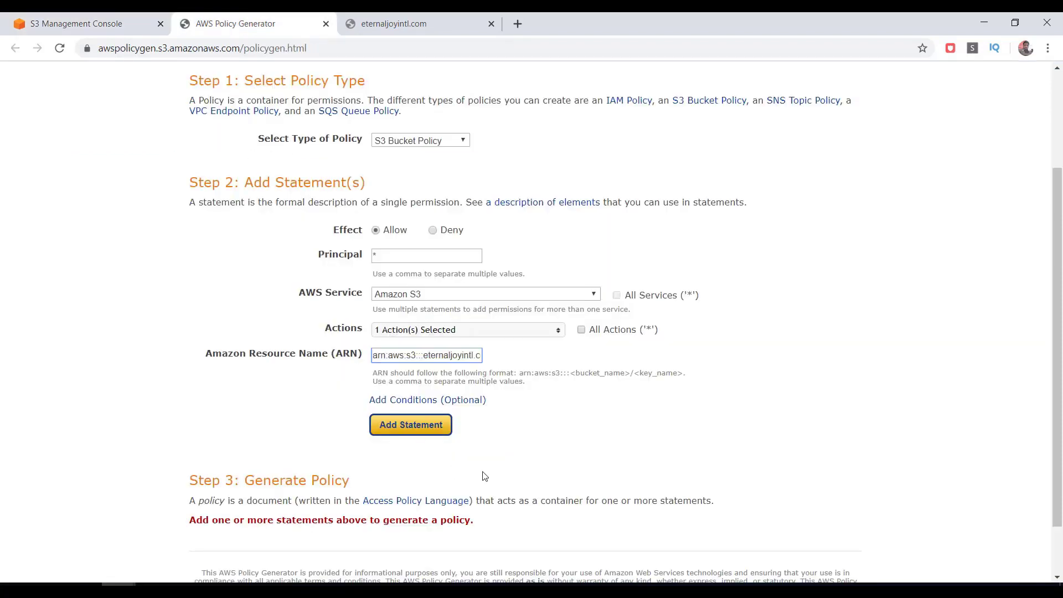
triple_click(398, 354)
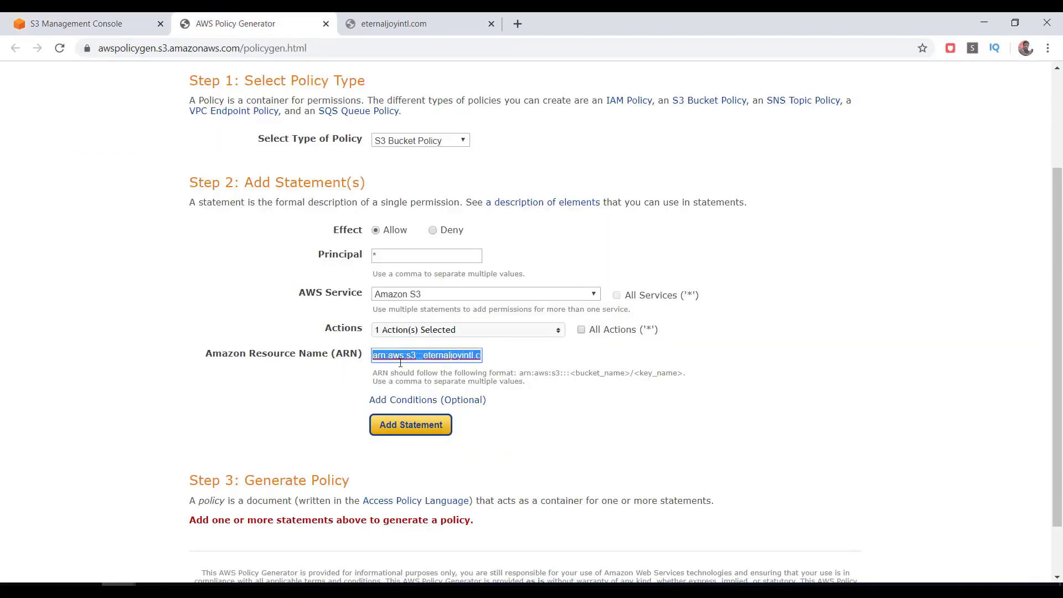
key("ctrl+v")
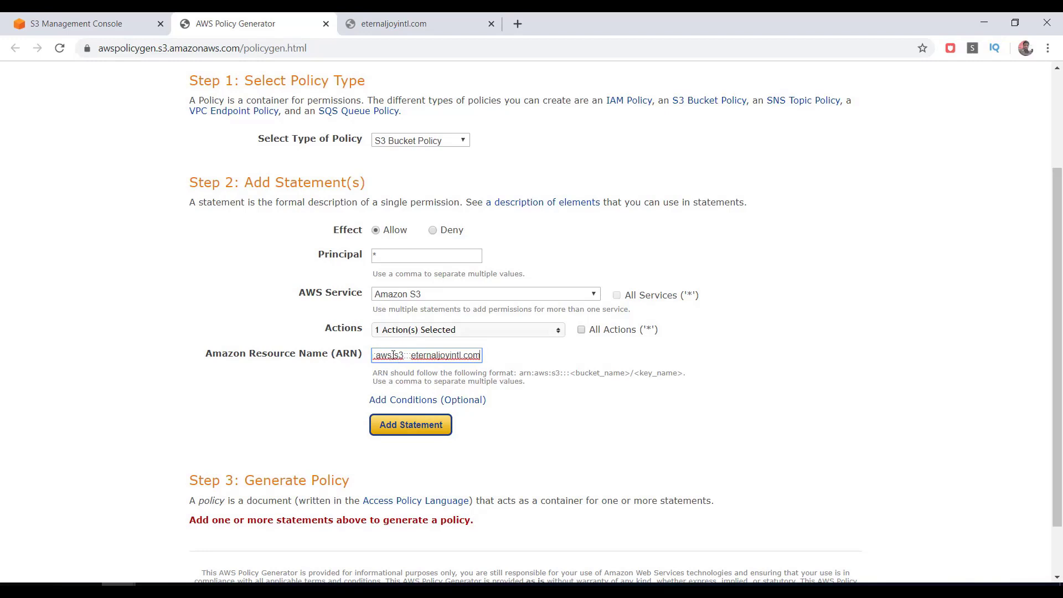
type("/*")
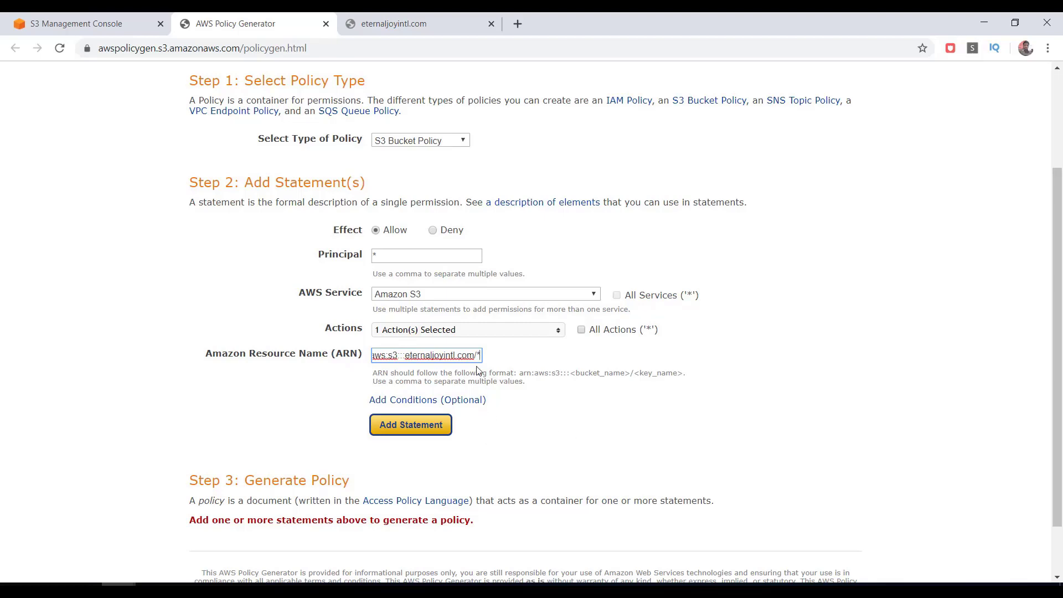
left_click(419, 429)
Generate the policy from the added statement, copy the full JSON document, and close it.
scroll(420, 433, "down", 3)
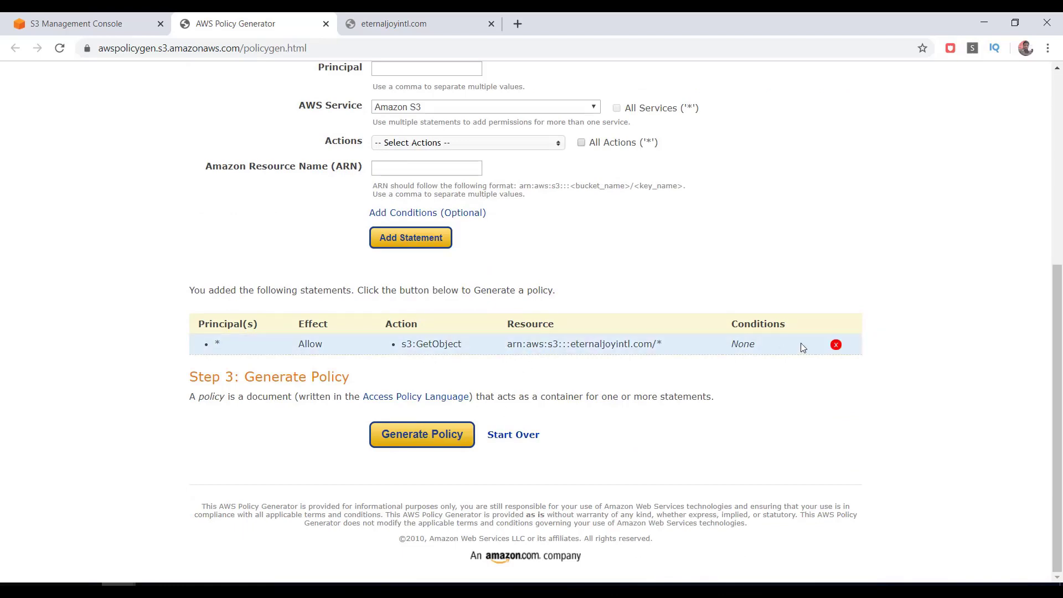
left_click(435, 447)
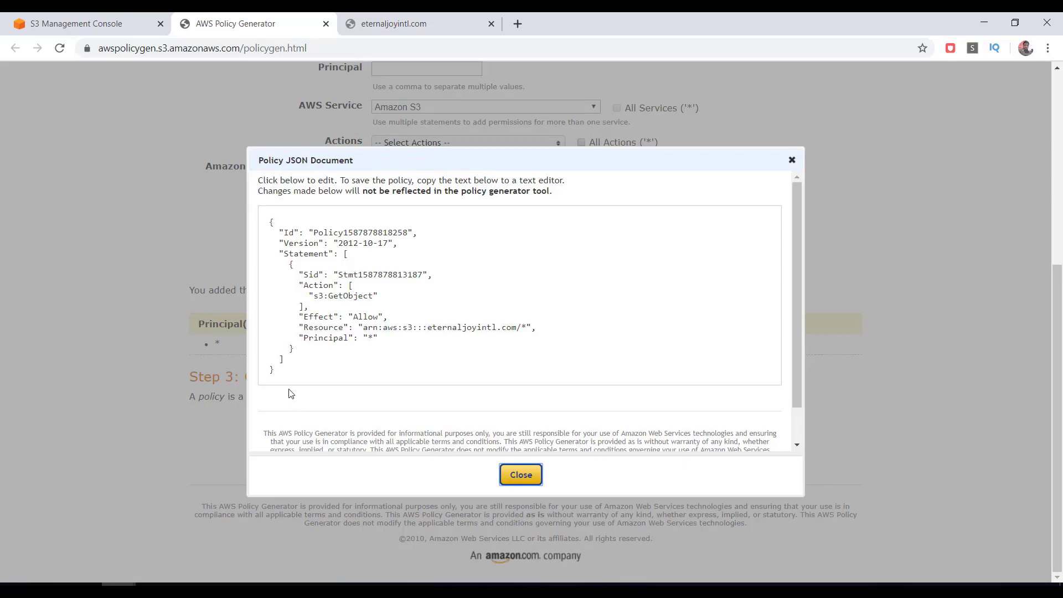
left_click_drag(282, 377, 274, 221)
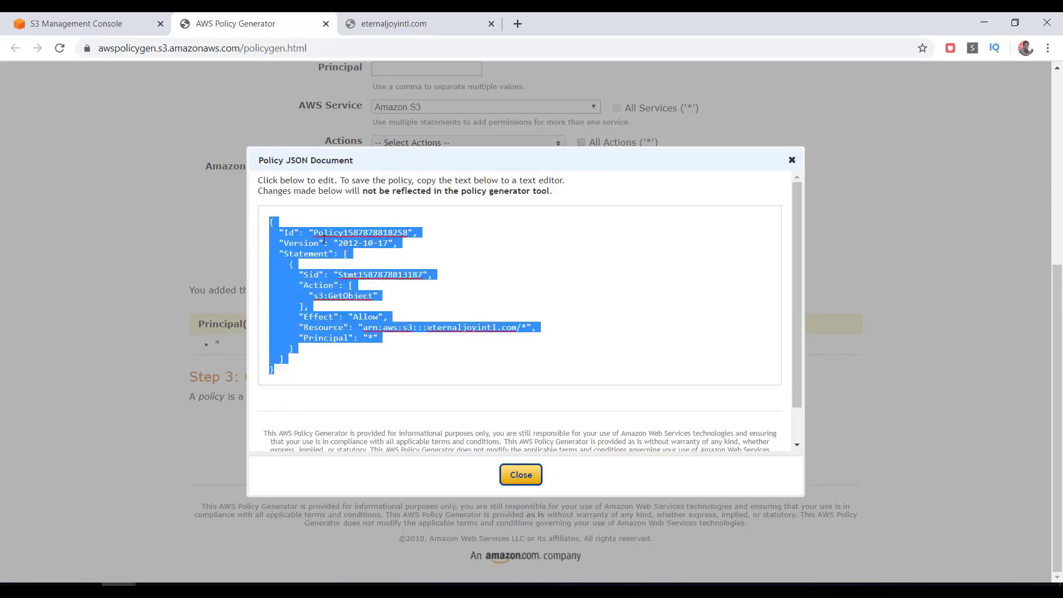
right_click(344, 239)
left_click(370, 286)
left_click(522, 478)
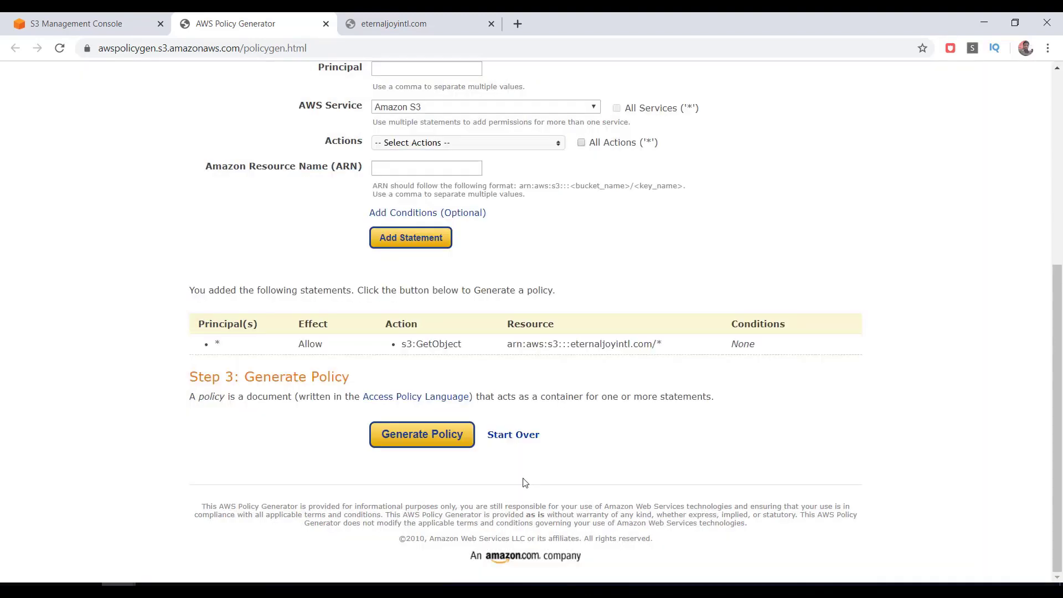
Paste the generated JSON into the eternaljoyintl.com bucket policy editor and save the policy.
left_click(92, 26)
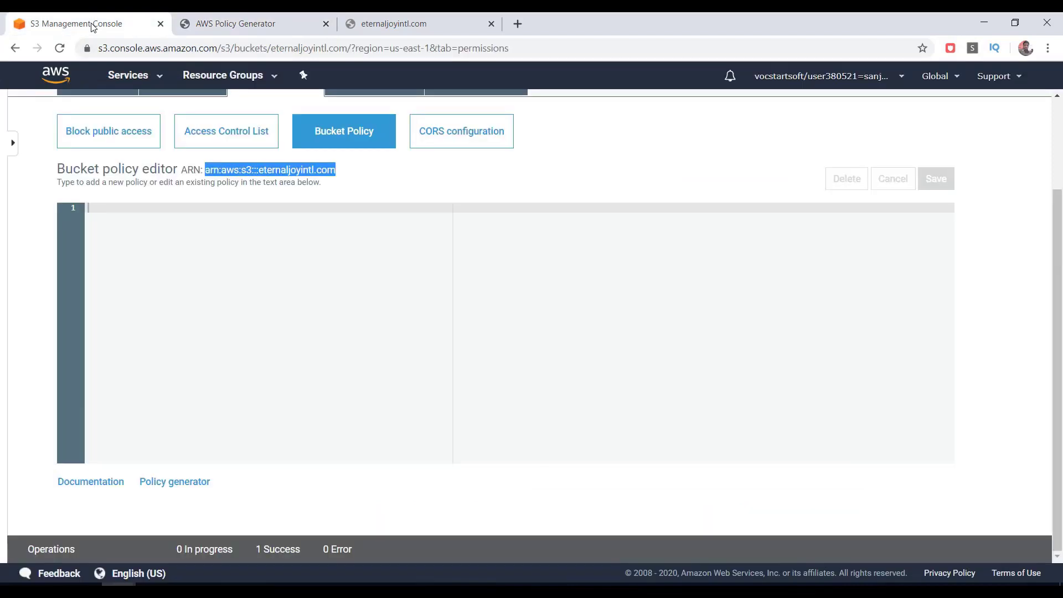
right_click(110, 214)
left_click(181, 316)
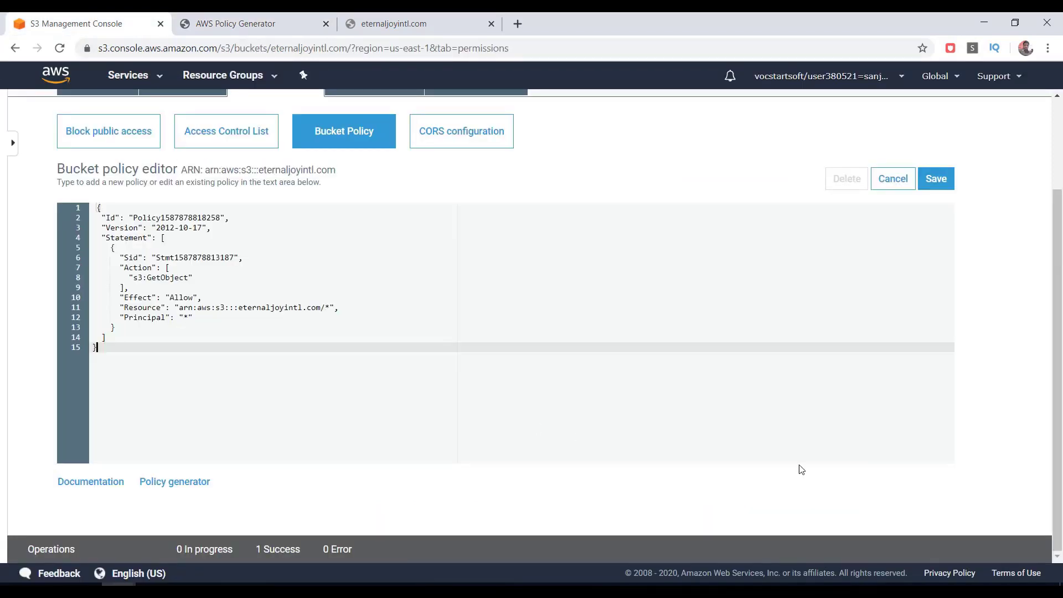
left_click(936, 180)
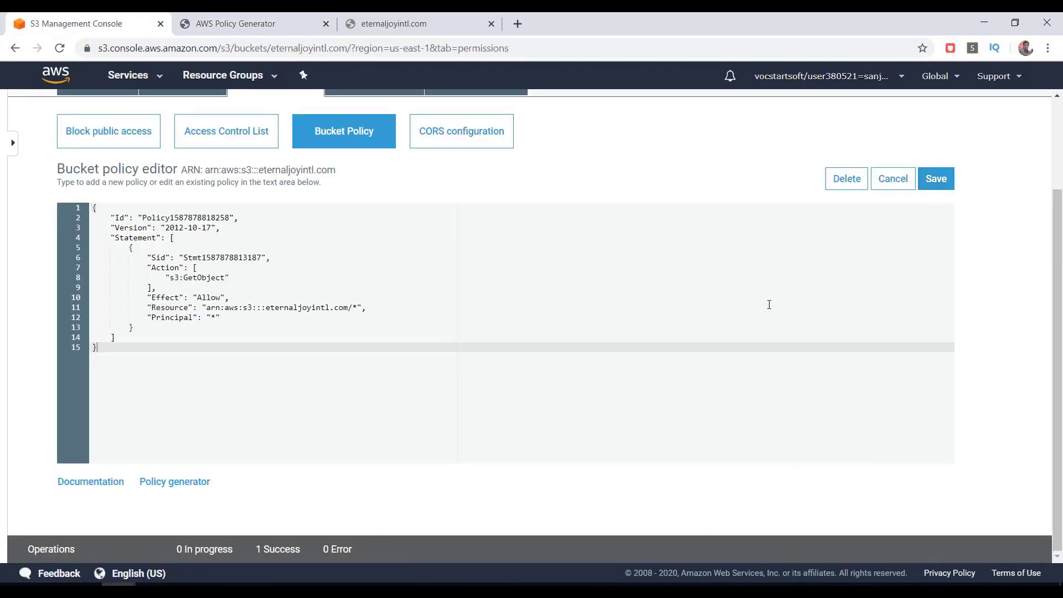
Open the bucket's static website hosting endpoint and check the published page and its address.
scroll(769, 306, "up", 3)
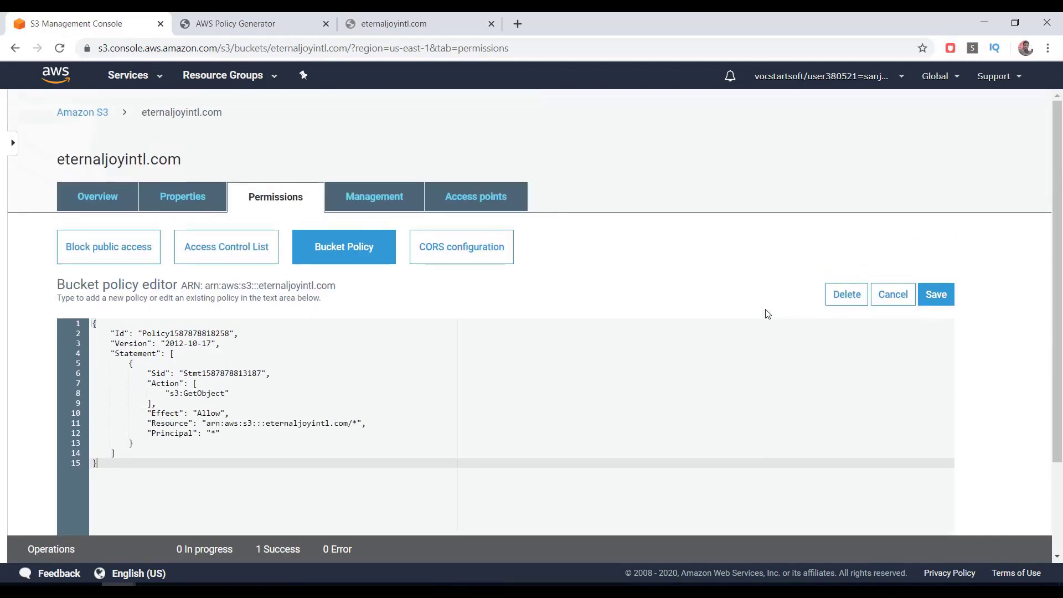
left_click(182, 202)
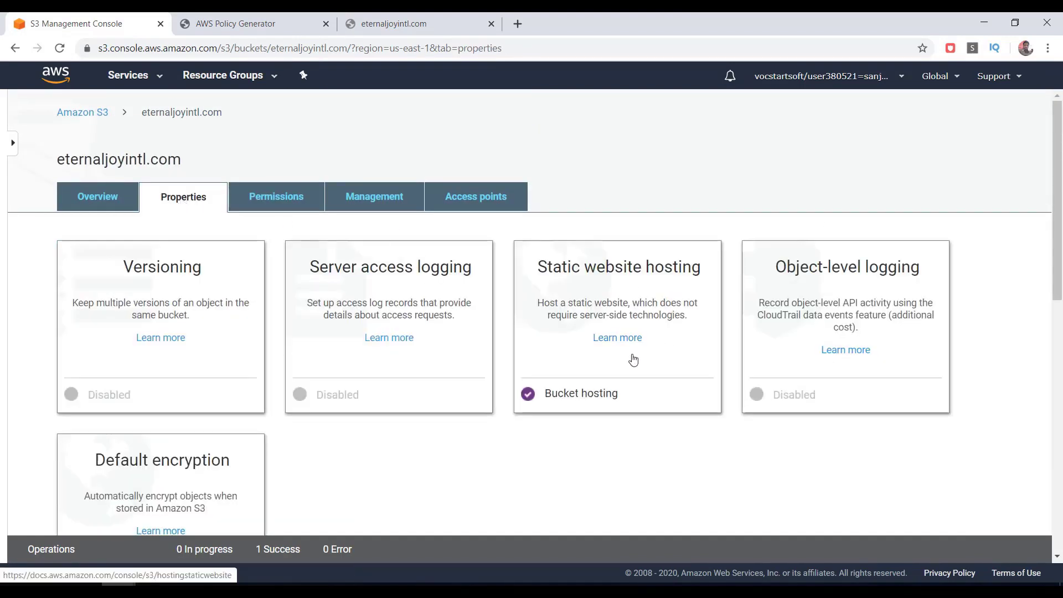
left_click(597, 361)
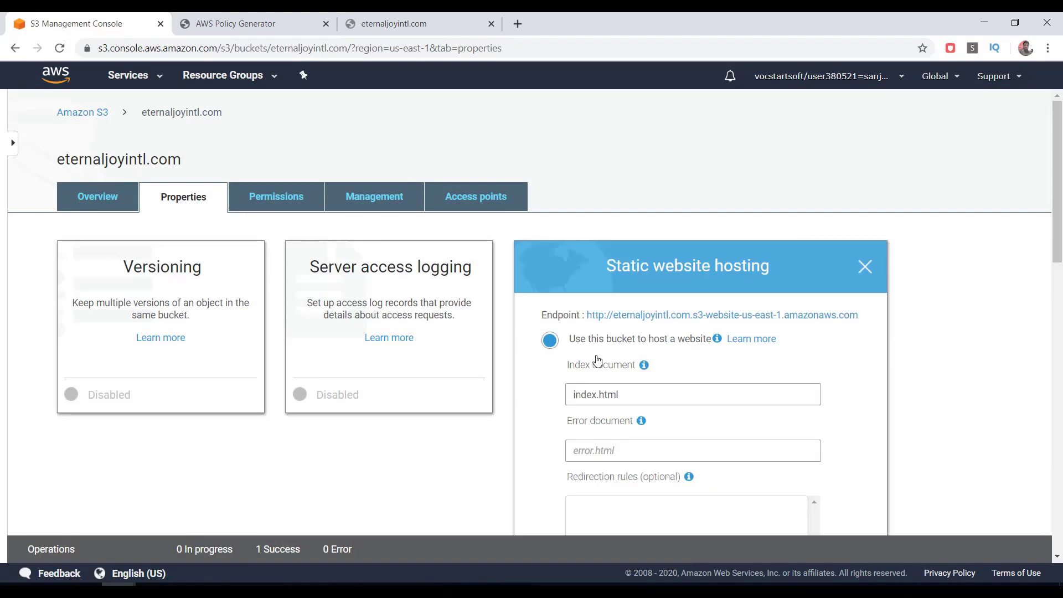
left_click(834, 317)
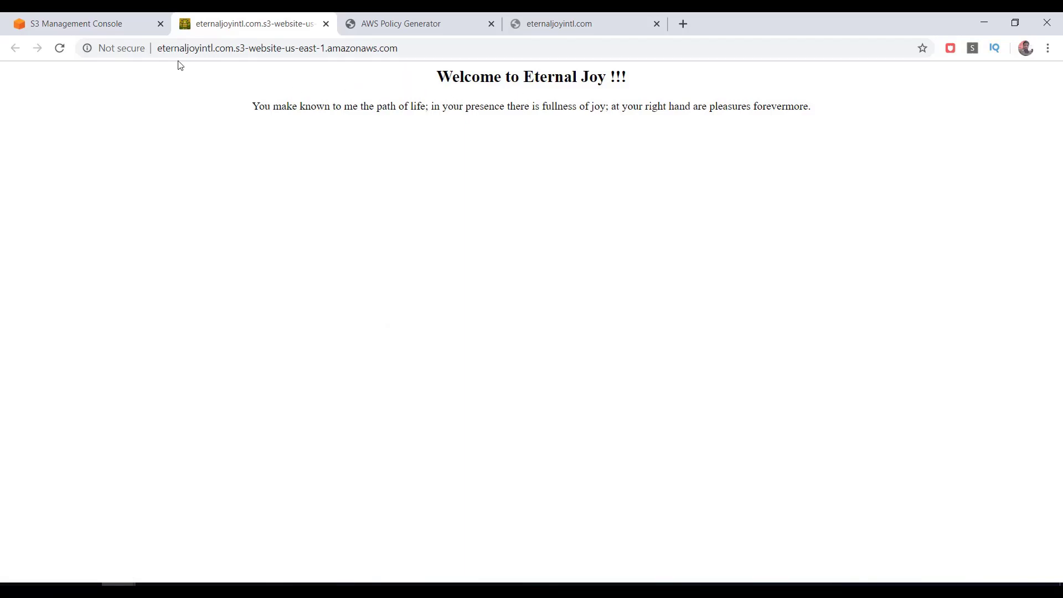
left_click(219, 53)
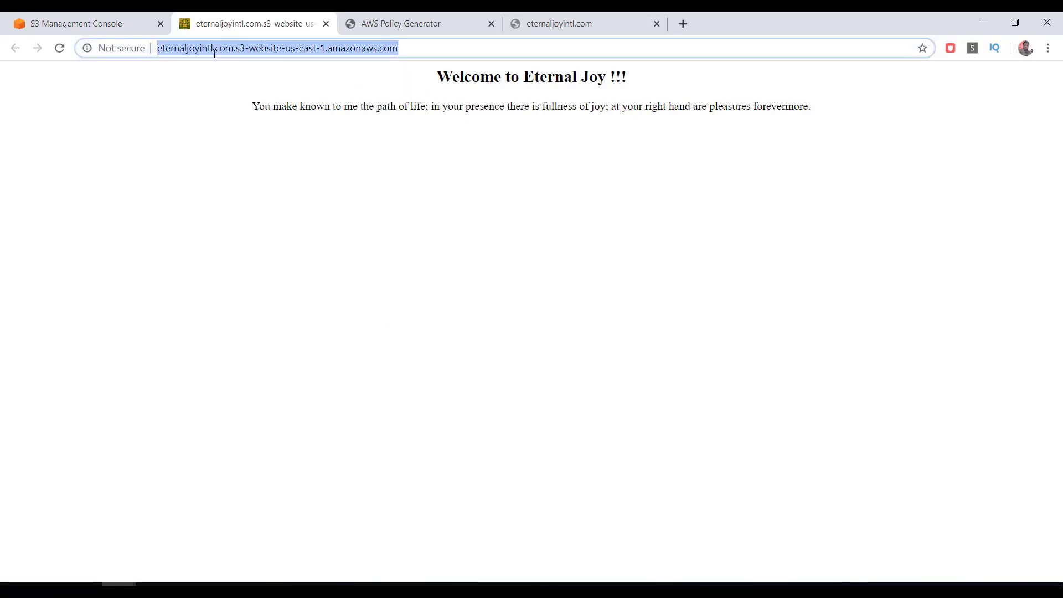
left_click(319, 203)
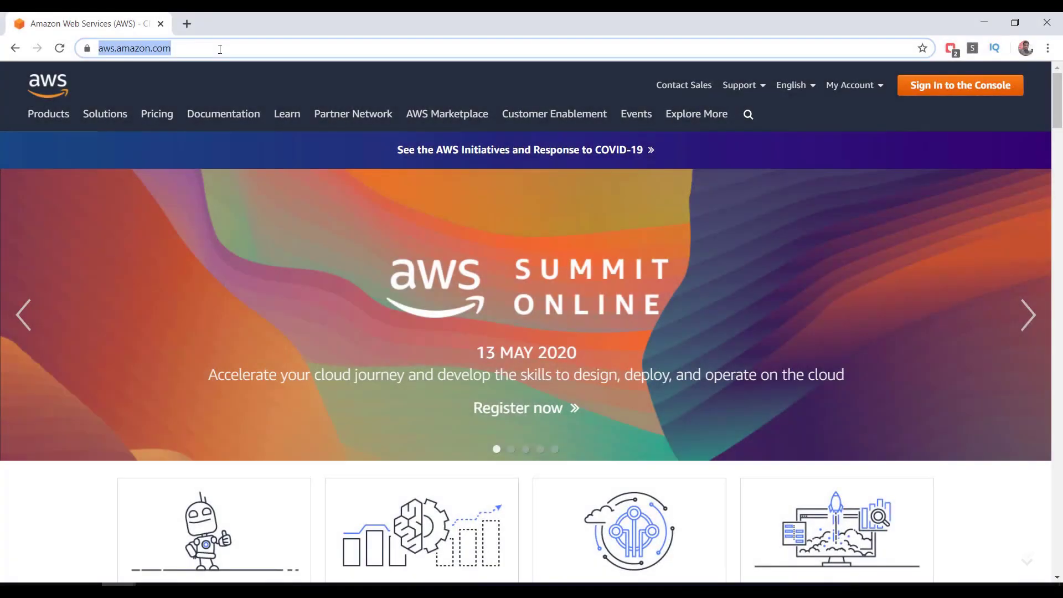
Open the Amazon Route 53 product page at aws.amazon.com/route53 and go to its pricing information.
left_click(220, 48)
type("/route53")
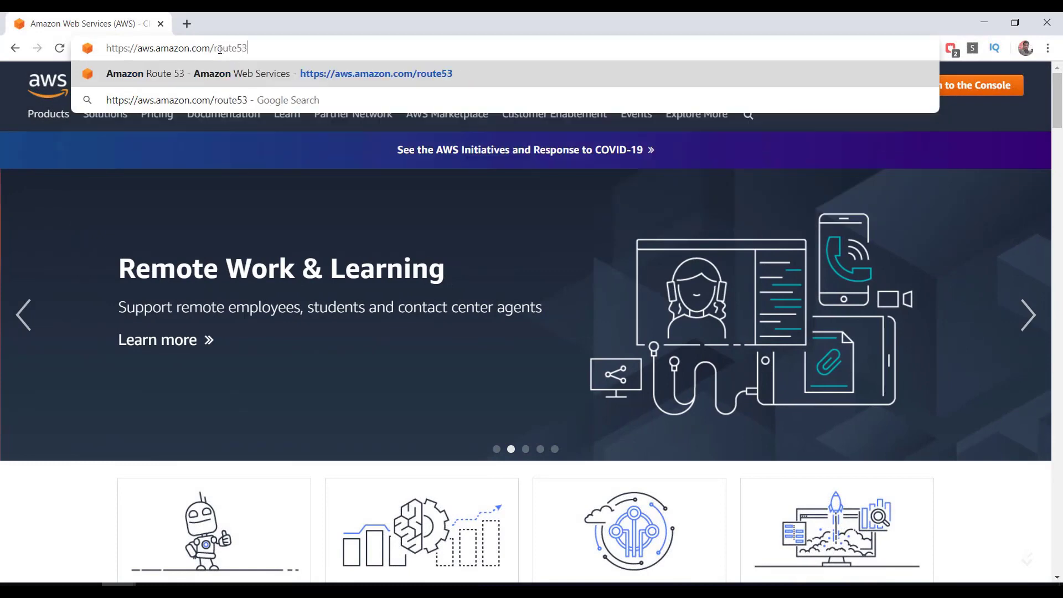
key("Return")
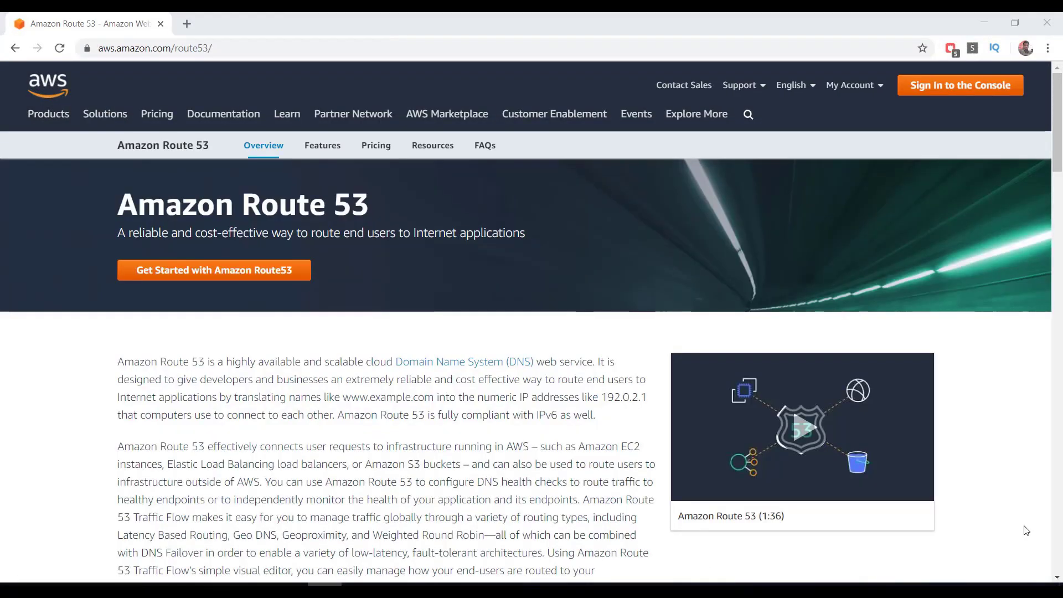
left_click(376, 145)
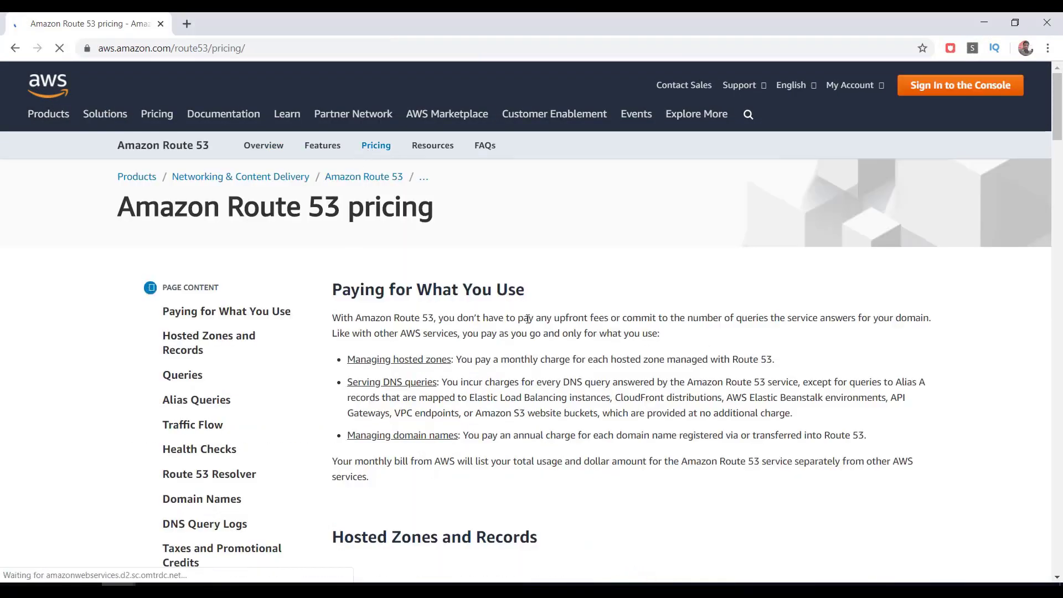
Review the Route 53 pay-as-you-go terms under Paying for What You Use and the pricing for Hosted Zones and Records.
left_click_drag(439, 319, 946, 322)
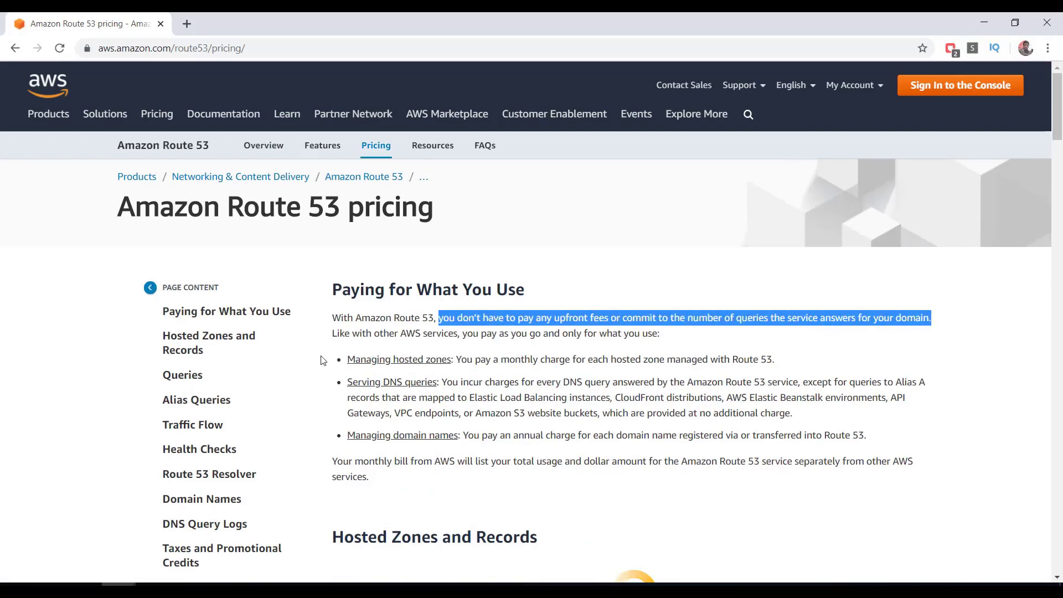
left_click_drag(328, 360, 899, 485)
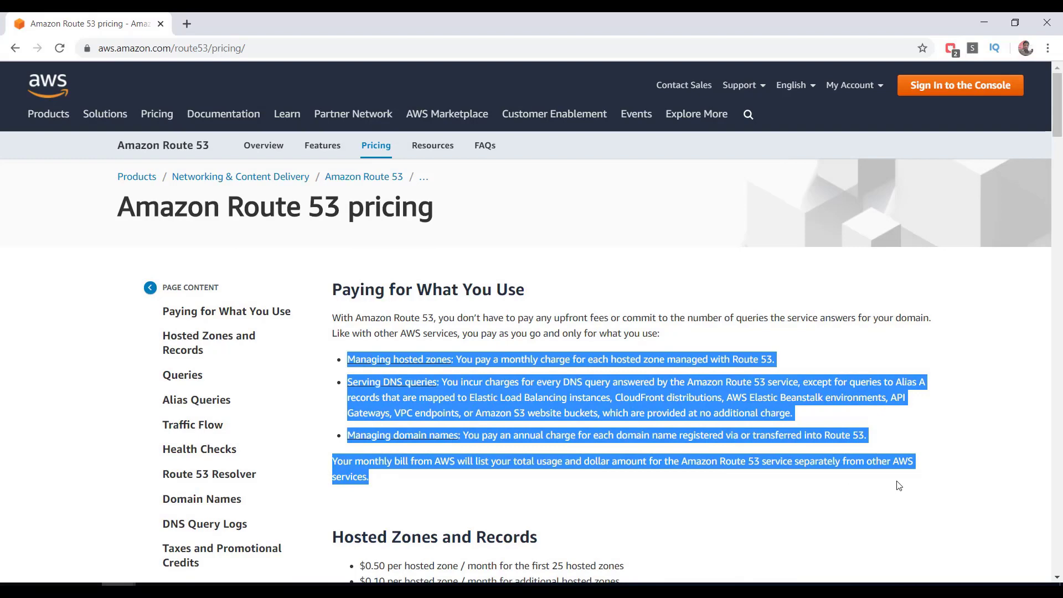
left_click(947, 493)
left_click_drag(1061, 127, 1062, 143)
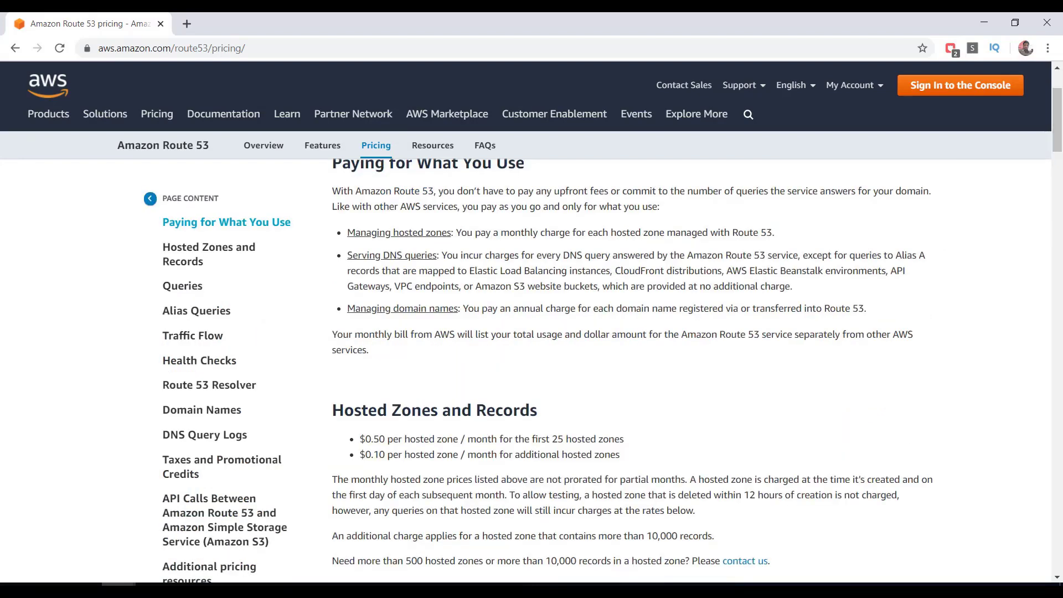